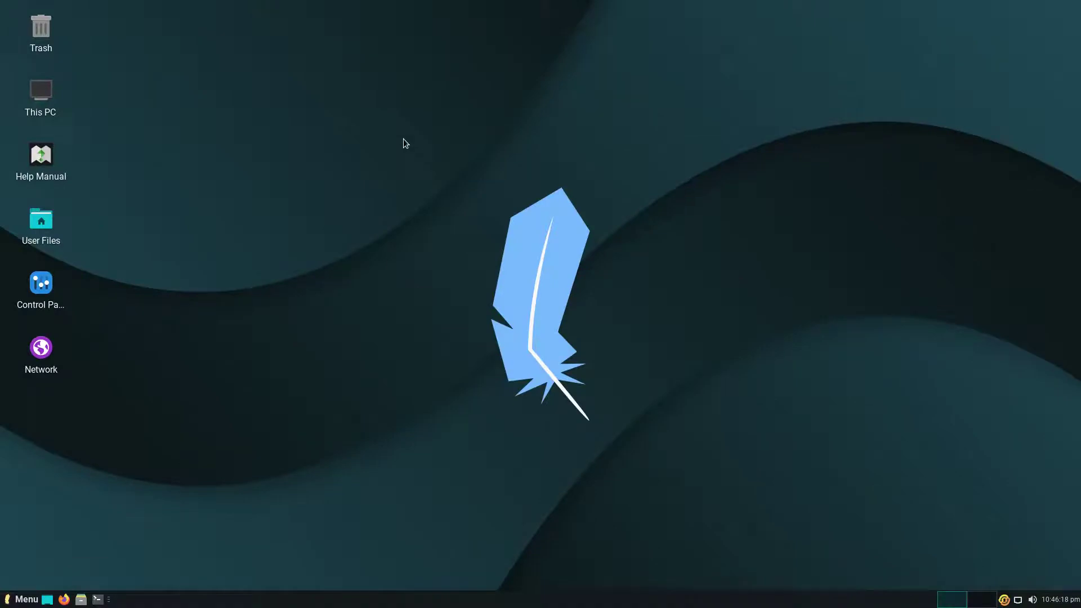
Open the Desktop folder in a maximized Thunar window and view its About box.
{"action": "right_click", "coordinate": [404, 143]}
{"action": "left_click", "coordinate": [417, 151]}
{"action": "double_click", "coordinate": [286, 8]}
{"action": "left_click", "coordinate": [119, 23]}
{"action": "left_click", "coordinate": [120, 68]}
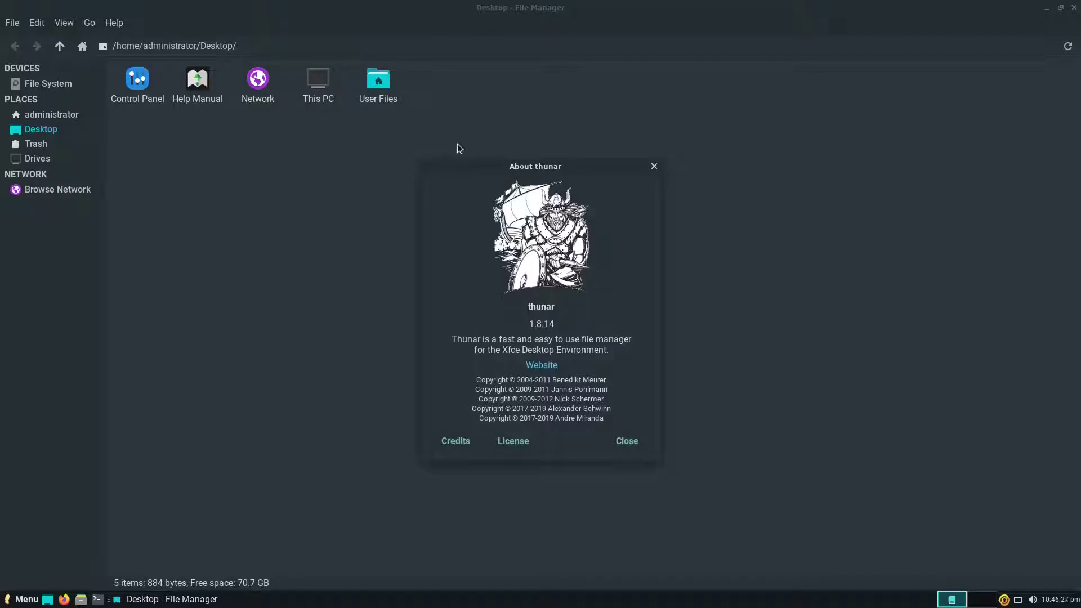
{"action": "left_click", "coordinate": [653, 168]}
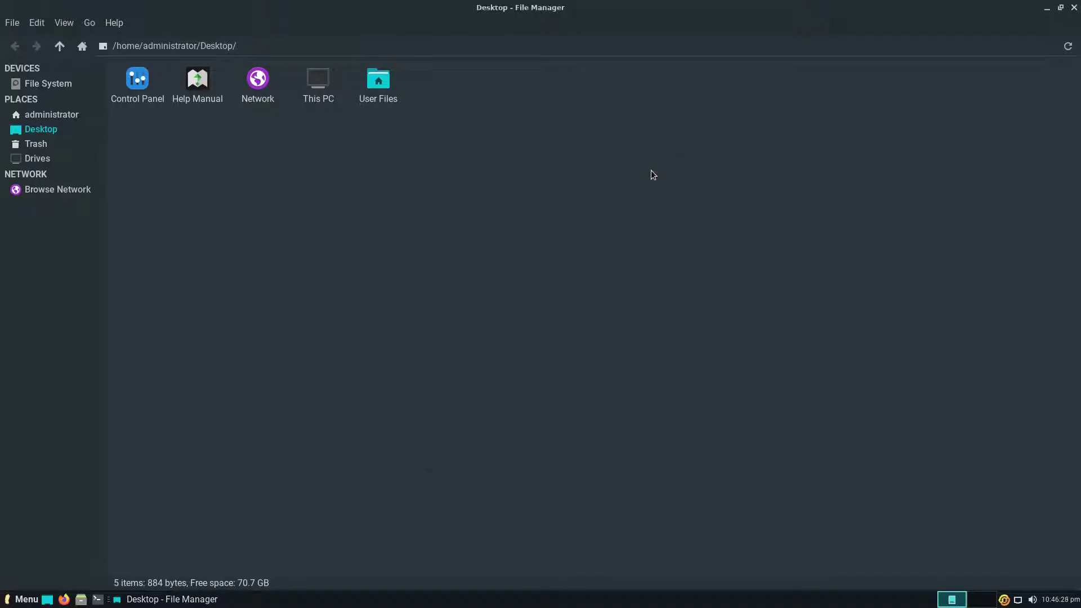
Try the Detailed and Compact List views, return to icons, zoom in, then close Thunar.
{"action": "left_click", "coordinate": [66, 23]}
{"action": "left_click", "coordinate": [76, 309]}
{"action": "left_click", "coordinate": [64, 23]}
{"action": "left_click", "coordinate": [79, 331]}
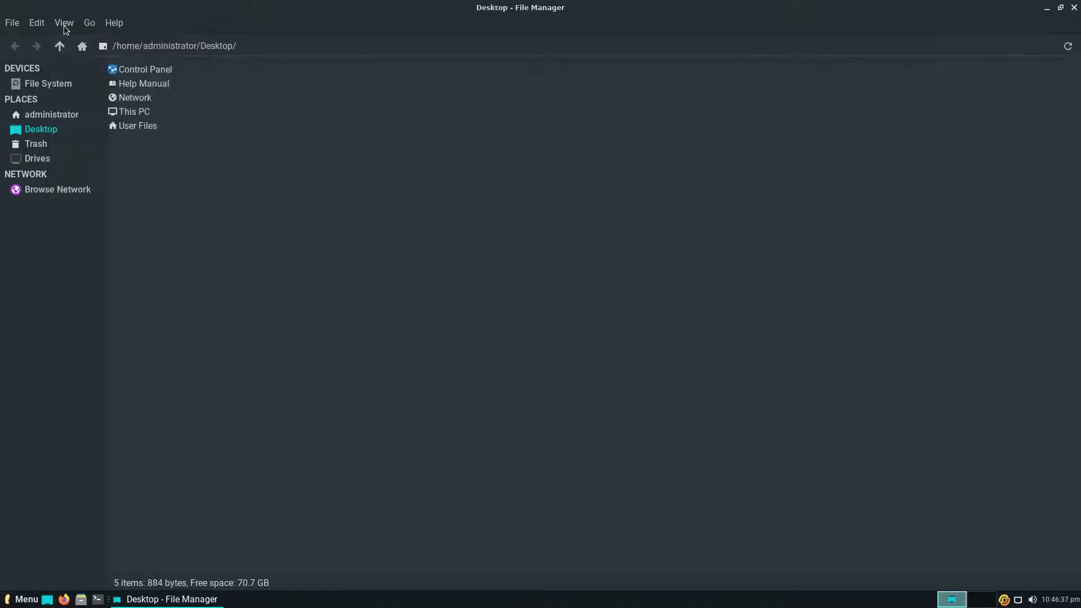
{"action": "left_click", "coordinate": [64, 23]}
{"action": "left_click", "coordinate": [77, 285]}
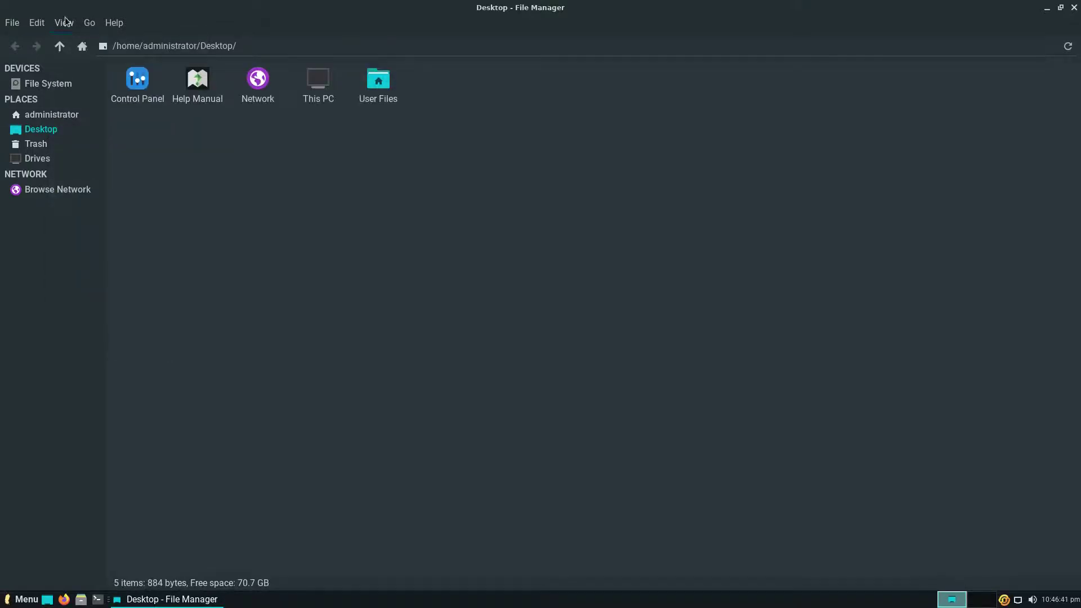
{"action": "left_click", "coordinate": [64, 22]}
{"action": "left_click", "coordinate": [76, 217]}
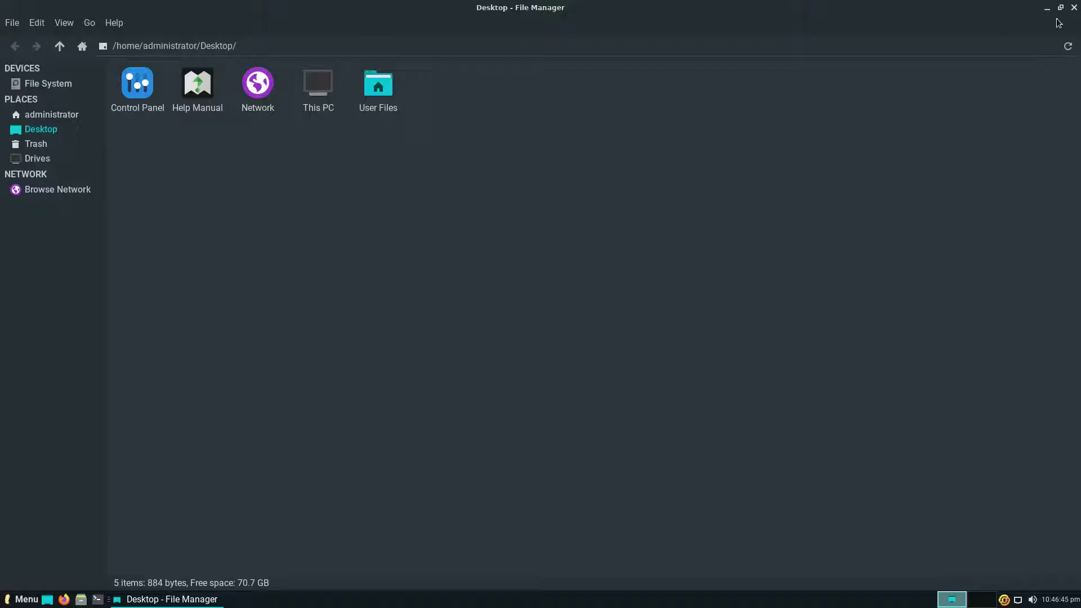
{"action": "left_click", "coordinate": [1074, 8]}
Start creating a desktop launcher and a web link, cancelling both.
{"action": "right_click", "coordinate": [567, 185]}
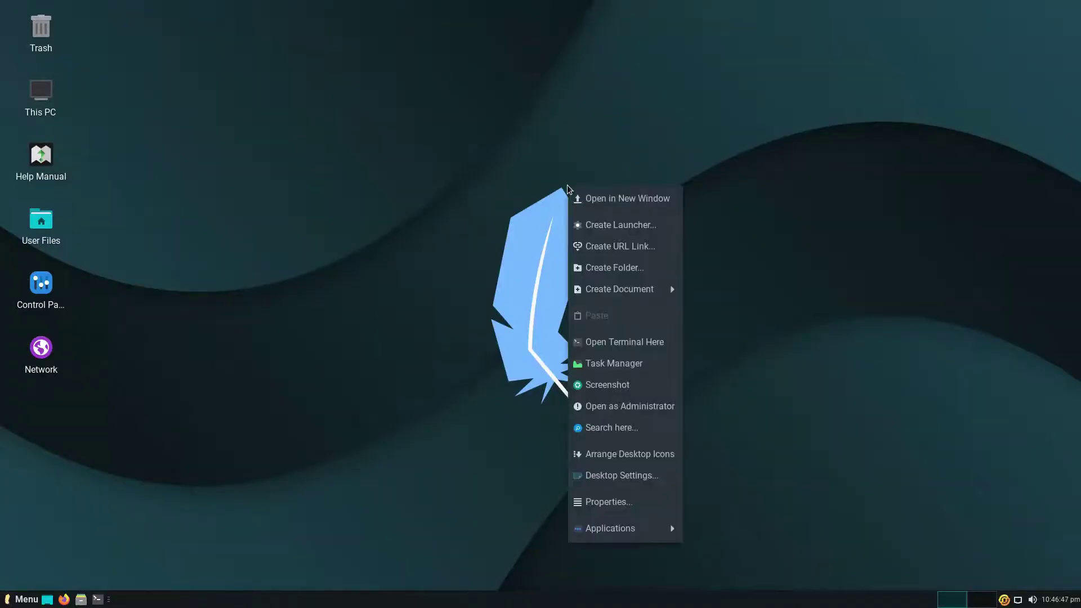
{"action": "left_click", "coordinate": [580, 230]}
{"action": "left_click", "coordinate": [651, 176]}
{"action": "right_click", "coordinate": [648, 176]}
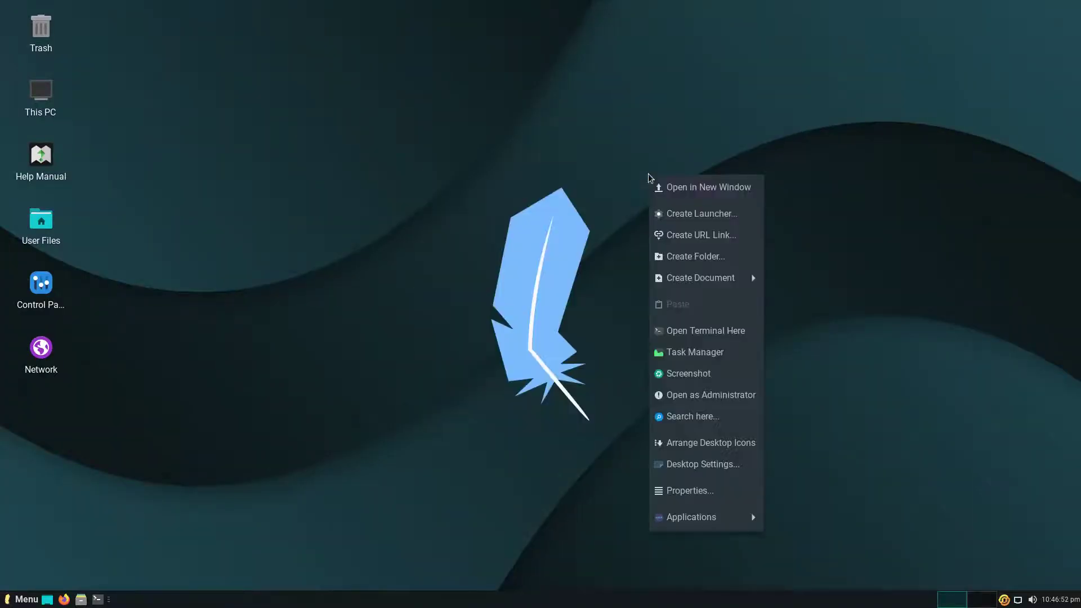
{"action": "left_click", "coordinate": [666, 237]}
{"action": "left_click", "coordinate": [632, 192]}
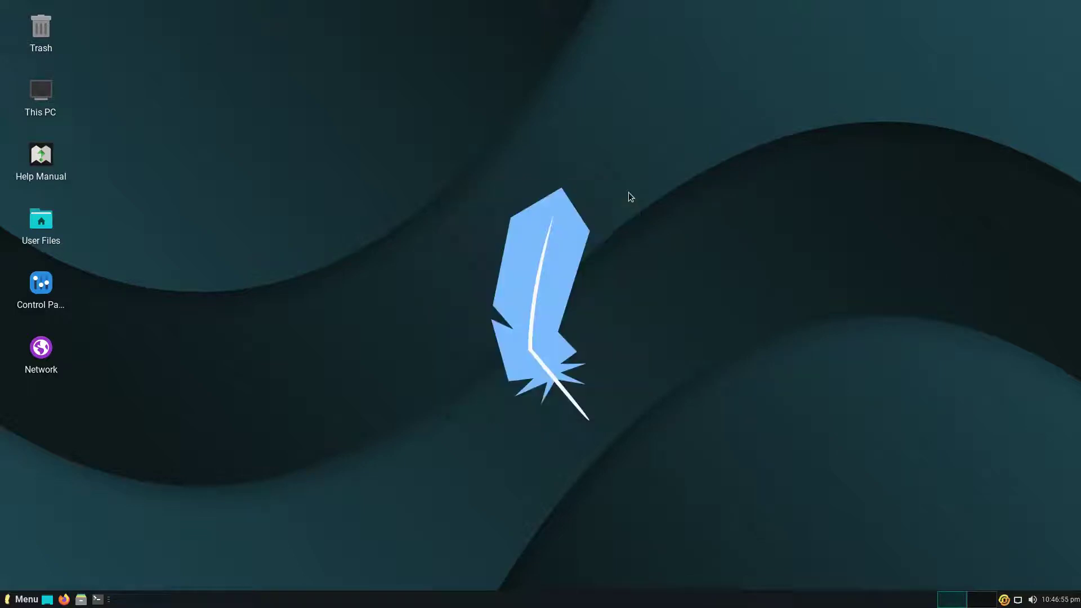
Create a folder named New Folder on the desktop.
{"action": "right_click", "coordinate": [629, 193]}
{"action": "left_click", "coordinate": [650, 276]}
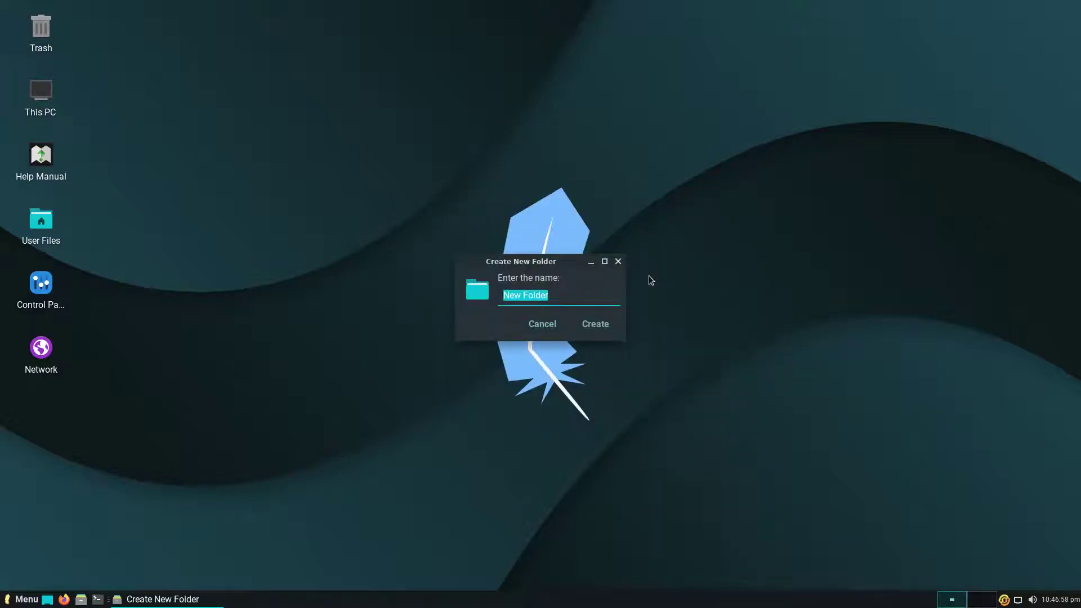
{"action": "left_click", "coordinate": [600, 327]}
Create an empty document named New File on the desktop and open a terminal there.
{"action": "right_click", "coordinate": [581, 190]}
{"action": "mouse_move", "coordinate": [676, 295]}
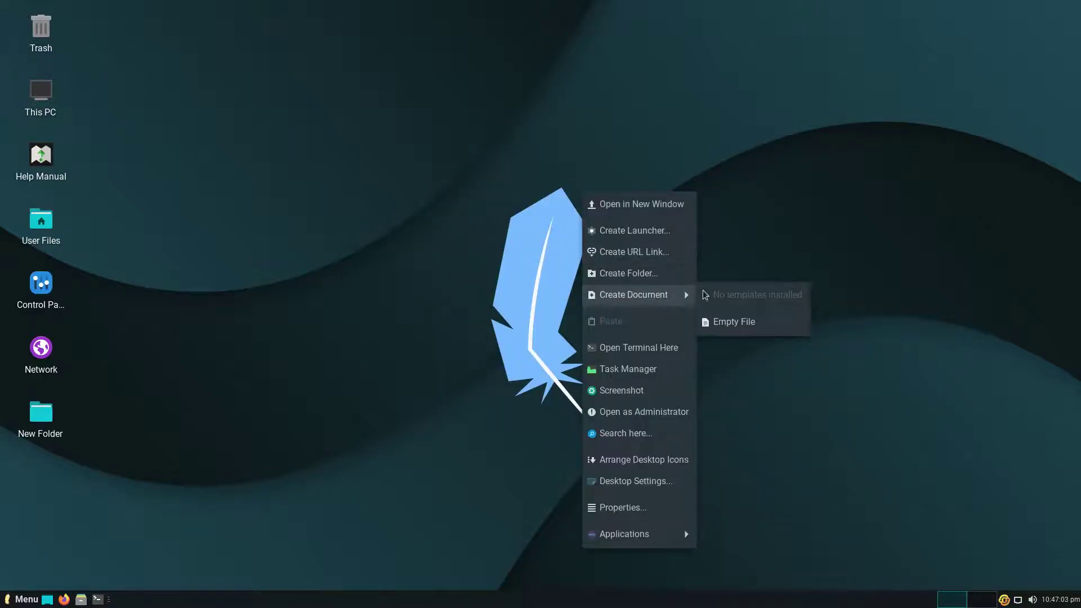
{"action": "left_click", "coordinate": [722, 320]}
{"action": "left_click", "coordinate": [602, 328]}
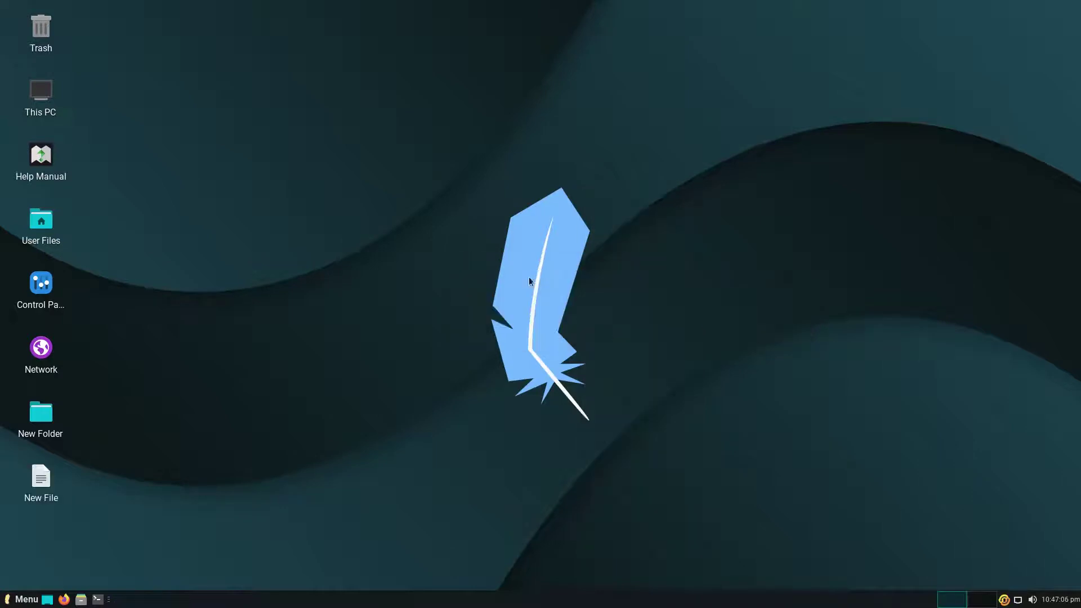
{"action": "right_click", "coordinate": [494, 243]}
{"action": "left_click", "coordinate": [509, 389]}
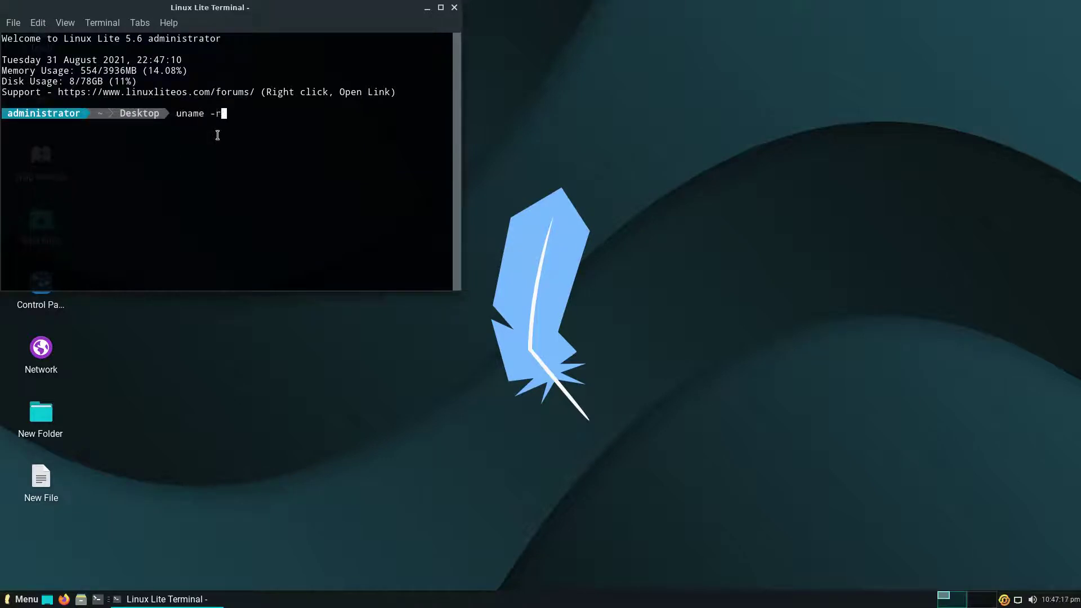
Run uname -r to show kernel 5.4.0-81-generic, select the output, and close the terminal.
{"action": "key", "text": "Return"}
{"action": "left_click_drag", "start_coordinate": [146, 126], "coordinate": [1, 124]}
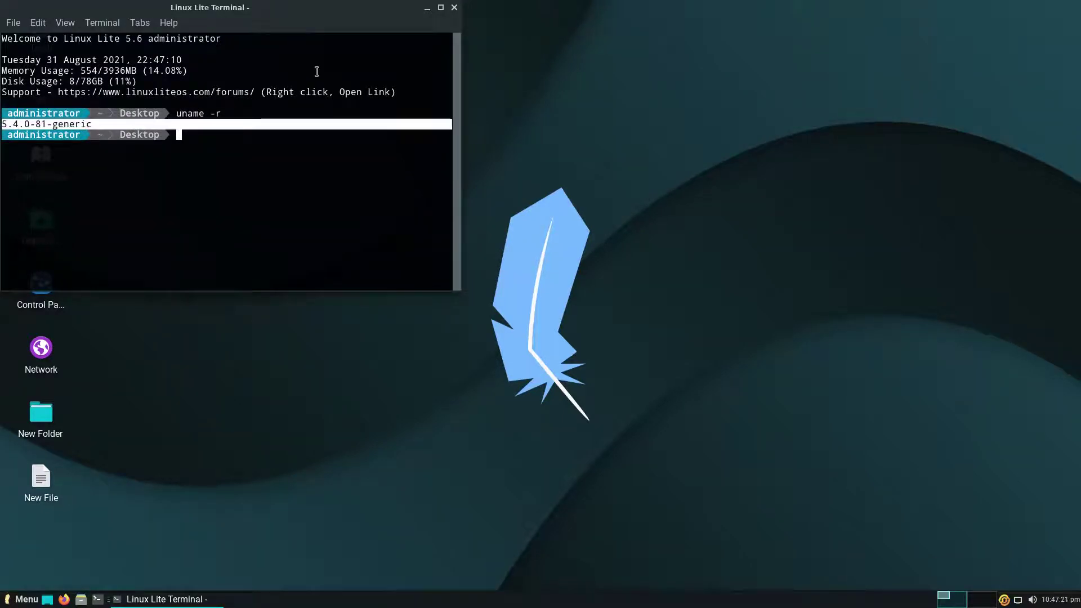
{"action": "left_click", "coordinate": [454, 8]}
Capture the entire screen and save the screenshot under its default name.
{"action": "right_click", "coordinate": [459, 209]}
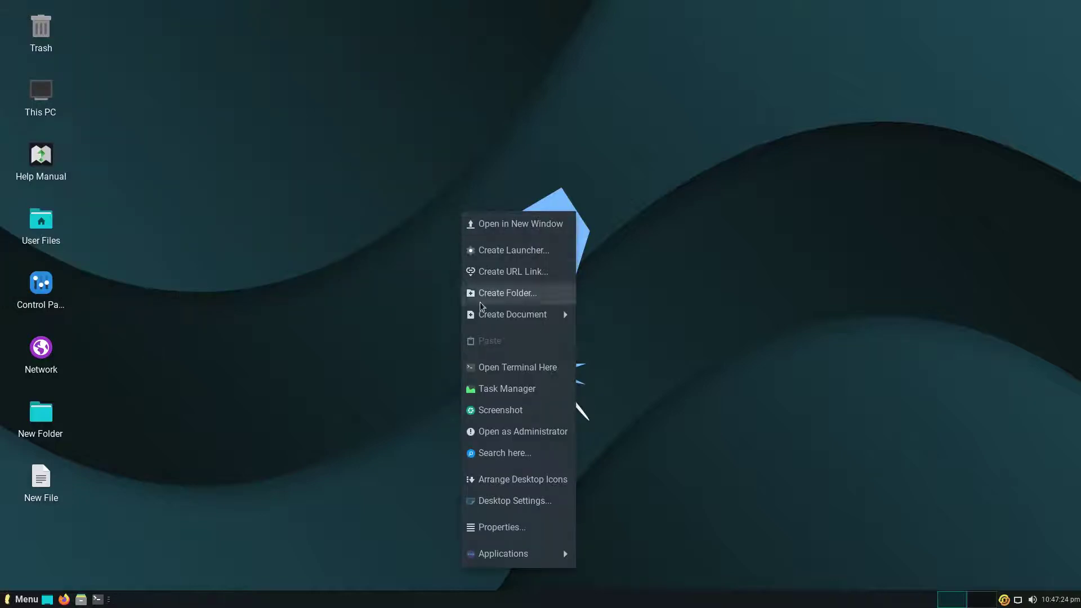
{"action": "left_click", "coordinate": [483, 412]}
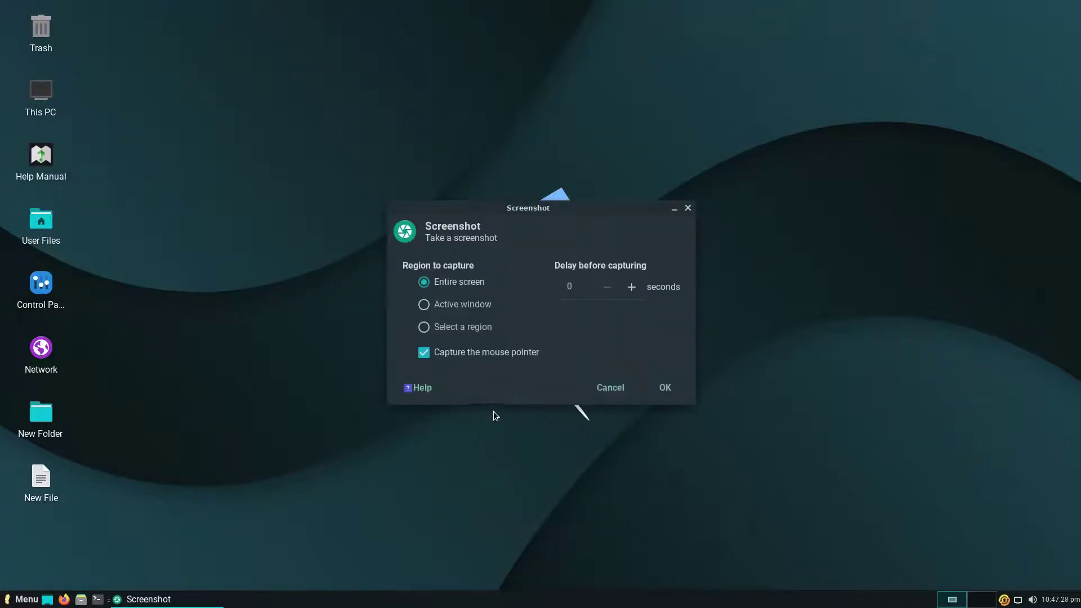
{"action": "left_click", "coordinate": [656, 392]}
{"action": "left_click", "coordinate": [720, 382]}
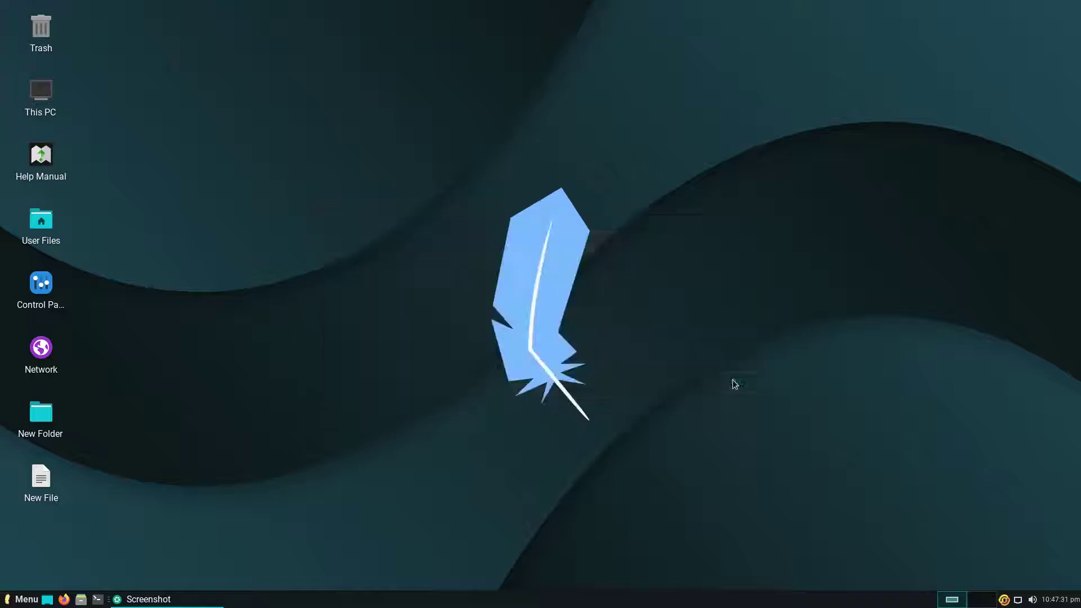
{"action": "left_click", "coordinate": [870, 524]}
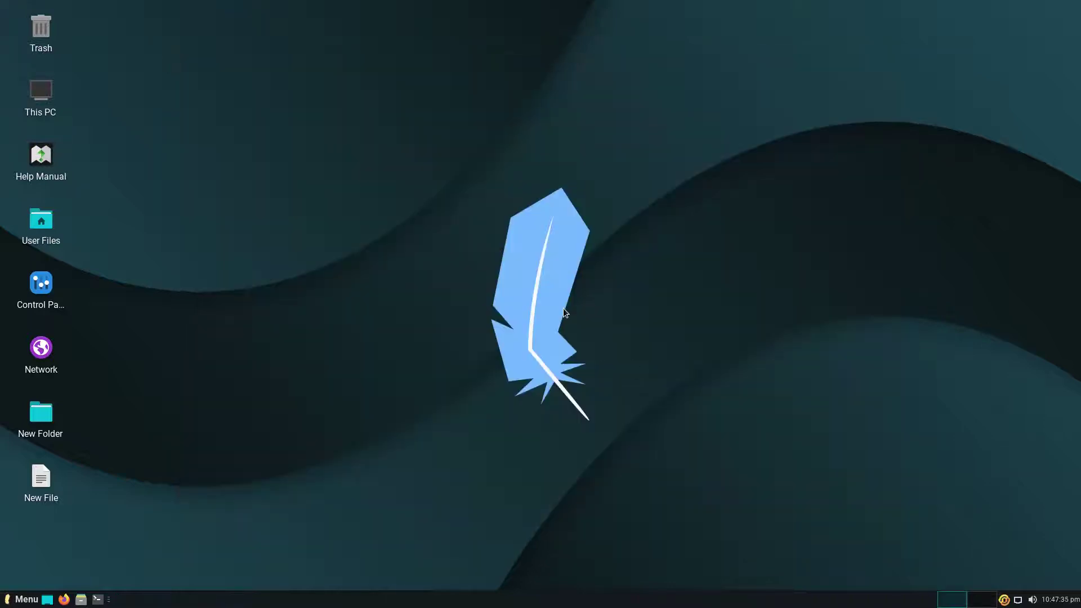
Open the Desktop folder as administrator, authenticating with the password, then close it.
{"action": "right_click", "coordinate": [419, 204]}
{"action": "left_click", "coordinate": [455, 424]}
{"action": "type", "text": "•••••"}
{"action": "key", "text": "Return"}
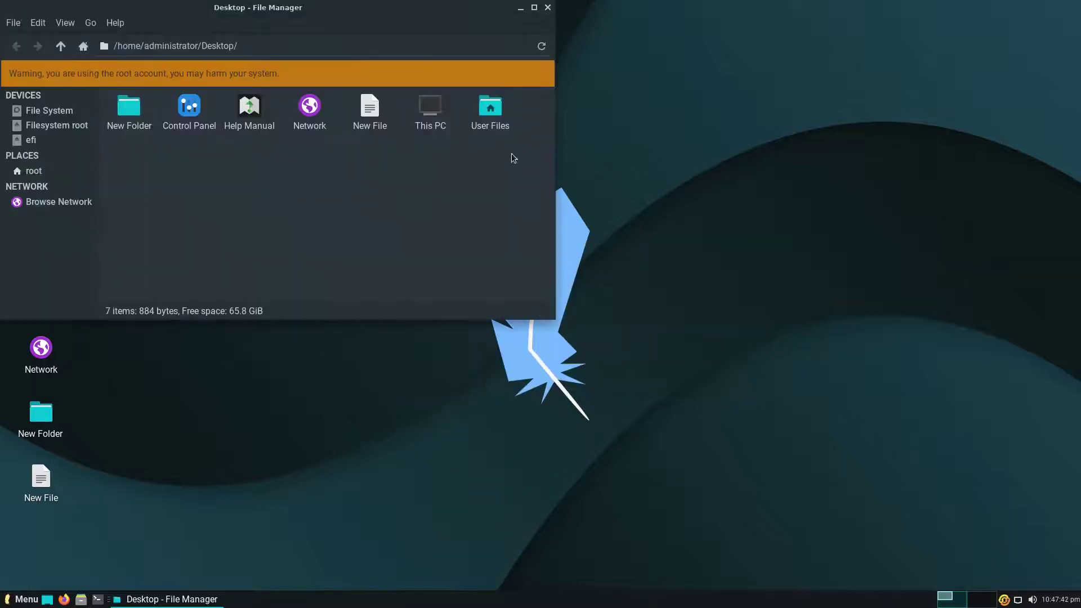
{"action": "left_click", "coordinate": [547, 6]}
Open a file search in the Desktop folder and close it again.
{"action": "right_click", "coordinate": [532, 241]}
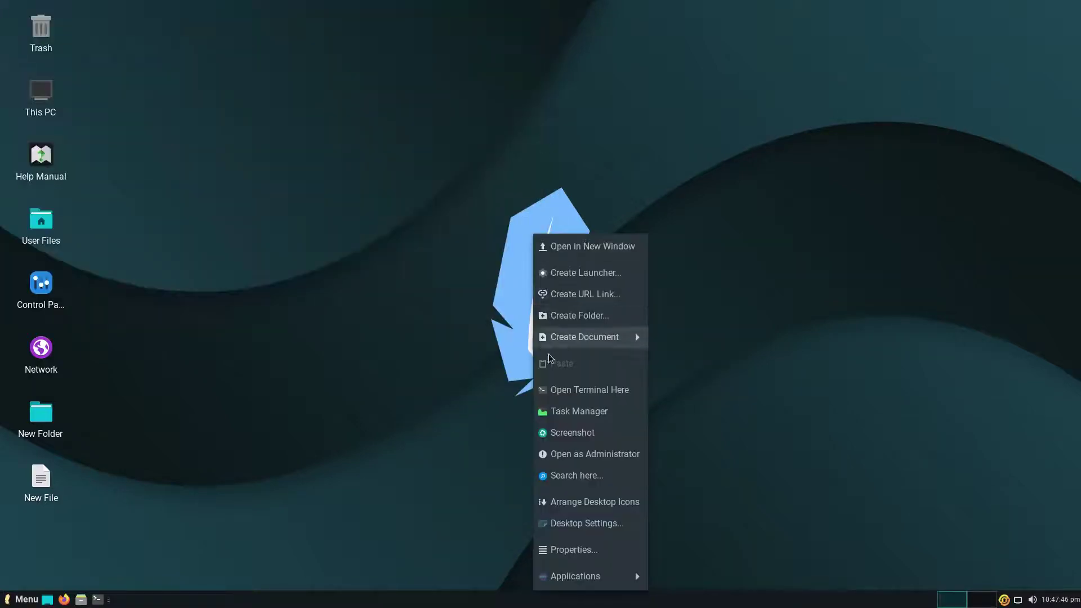
{"action": "left_click", "coordinate": [564, 474]}
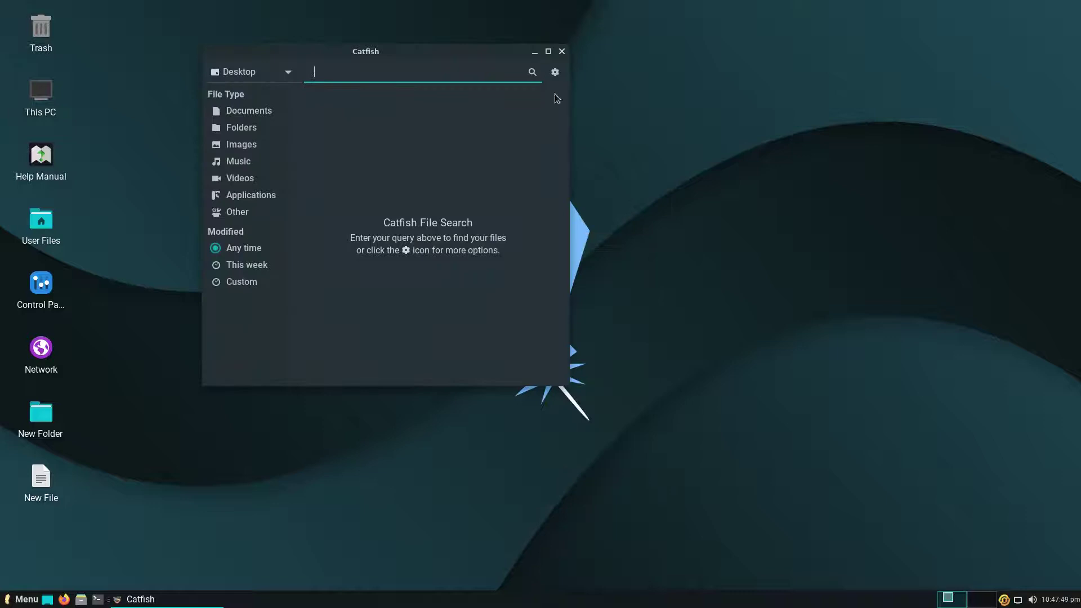
{"action": "left_click", "coordinate": [562, 51]}
Automatically arrange the desktop icons, then bring up Desktop Settings.
{"action": "right_click", "coordinate": [563, 197]}
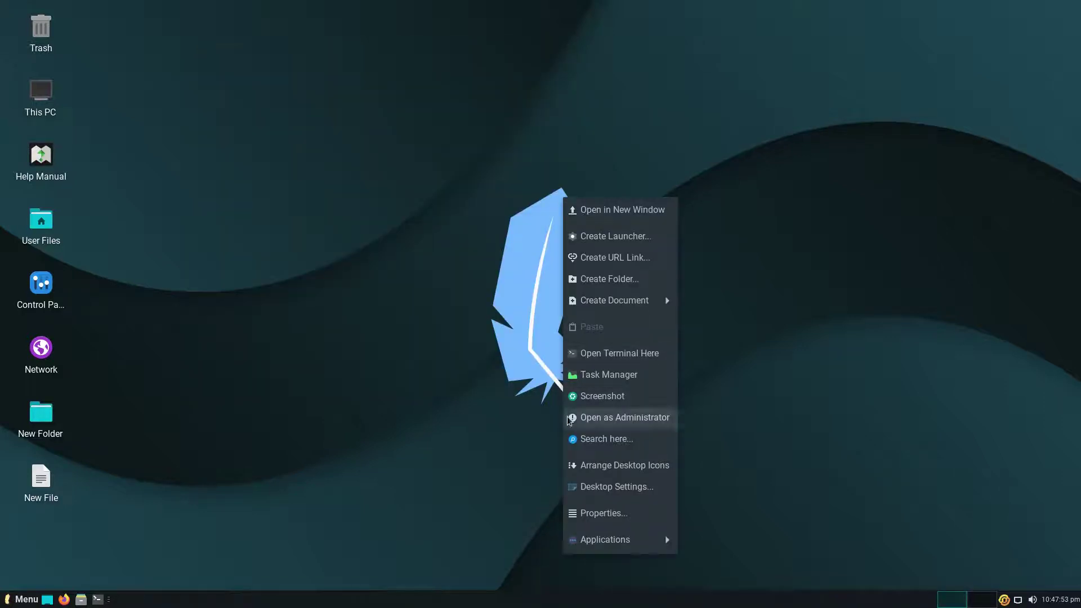
{"action": "left_click", "coordinate": [576, 468]}
{"action": "right_click", "coordinate": [509, 223]}
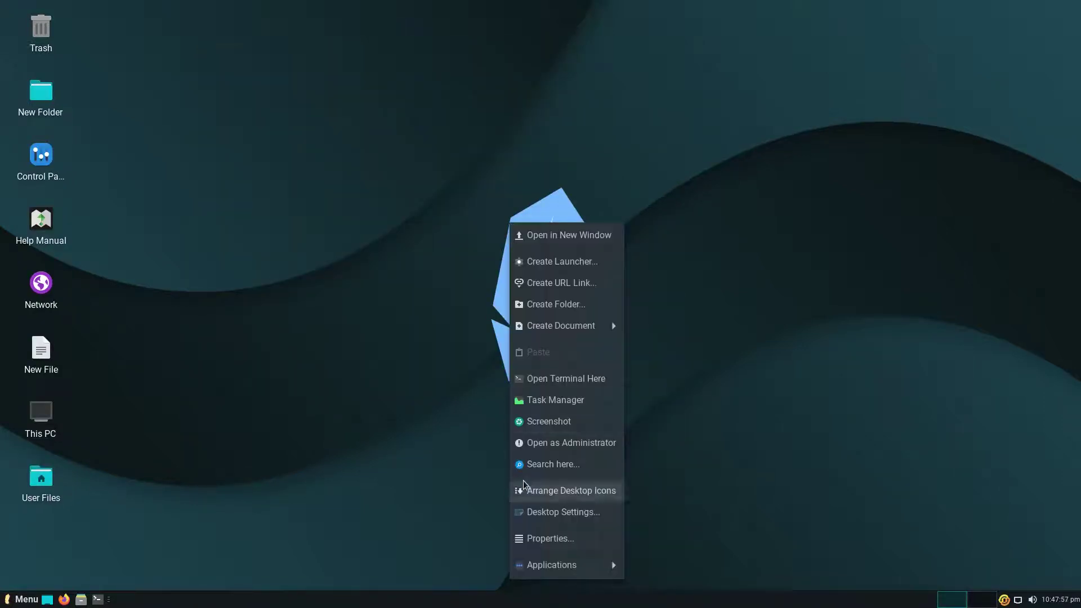
{"action": "left_click", "coordinate": [524, 511]}
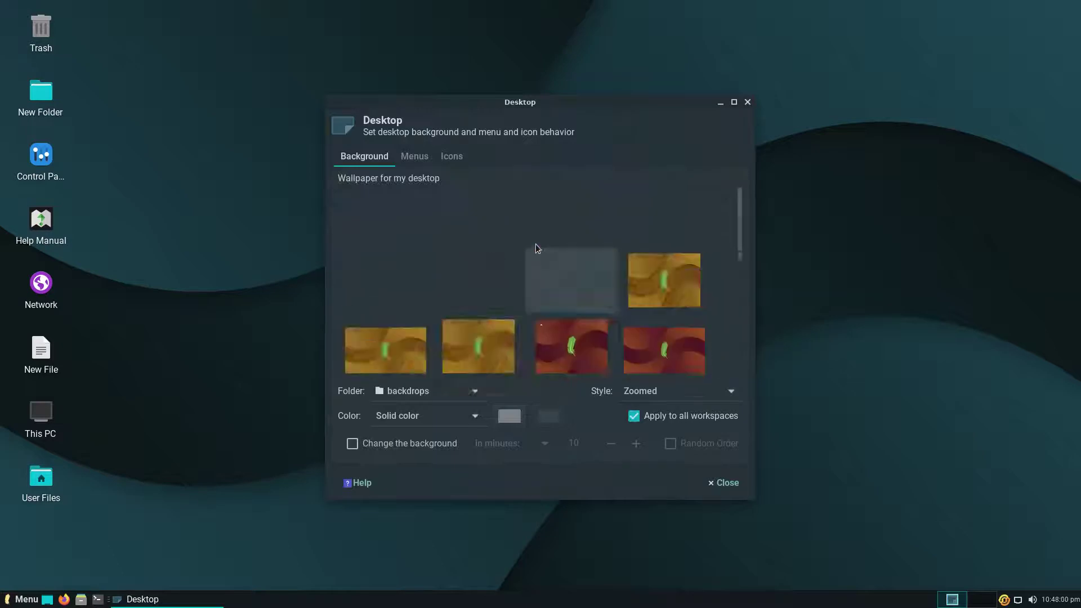
Apply the colourful feathers wallpaper, glance at icon settings, close the dialog, and right-click the desktop.
{"action": "double_click", "coordinate": [534, 103]}
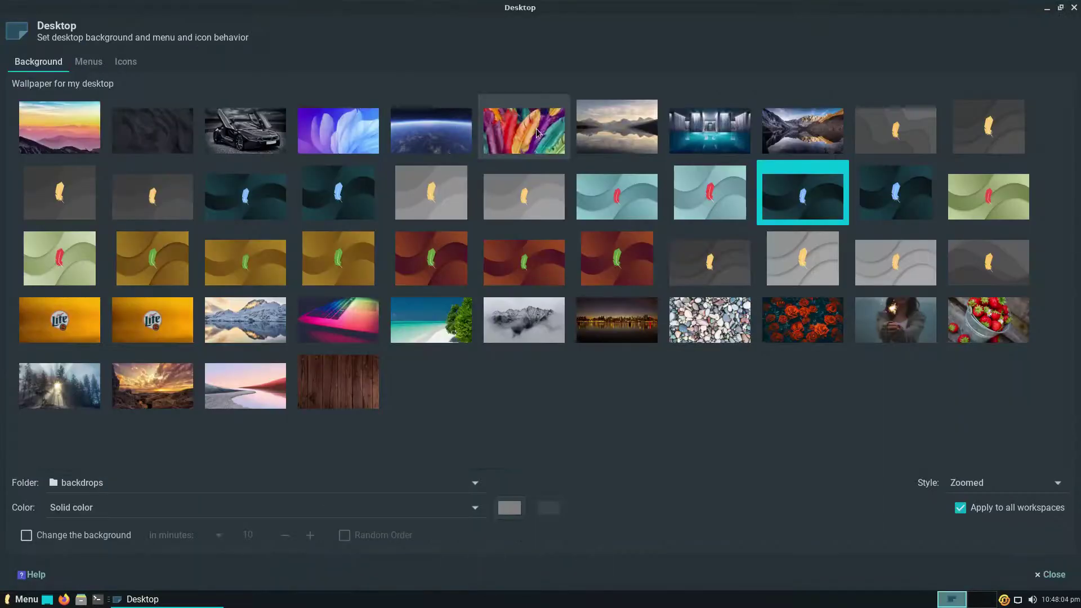
{"action": "left_click", "coordinate": [538, 133]}
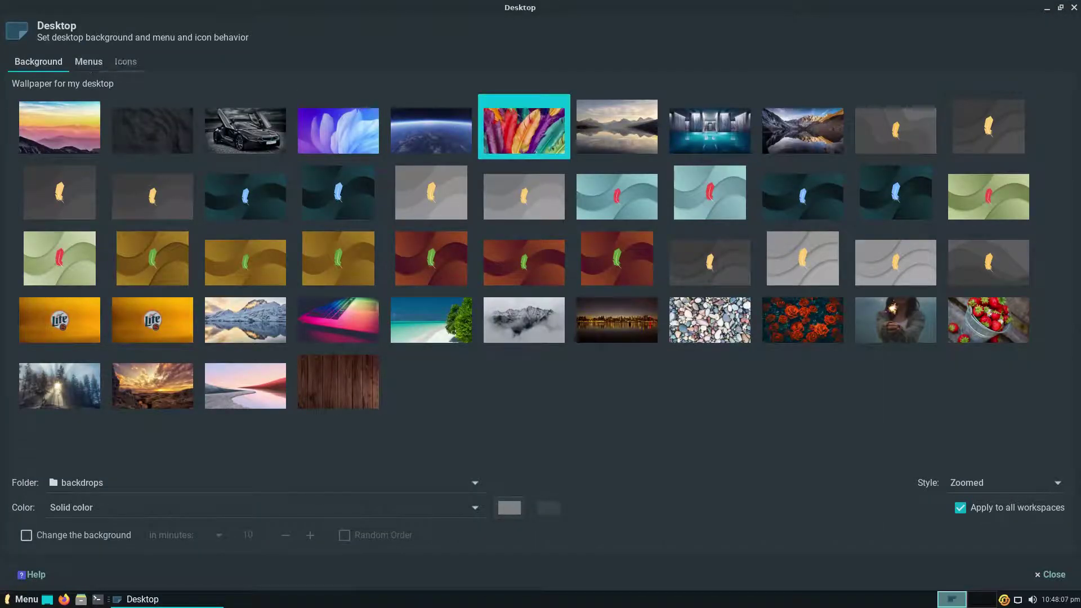
{"action": "left_click", "coordinate": [122, 62]}
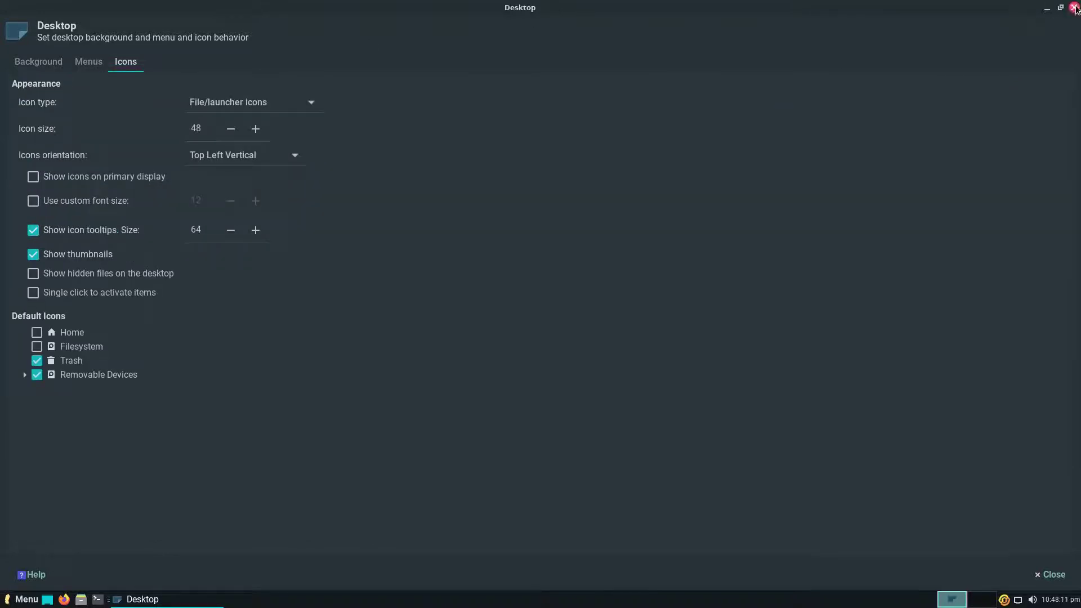
{"action": "left_click", "coordinate": [1074, 8]}
{"action": "right_click", "coordinate": [497, 225]}
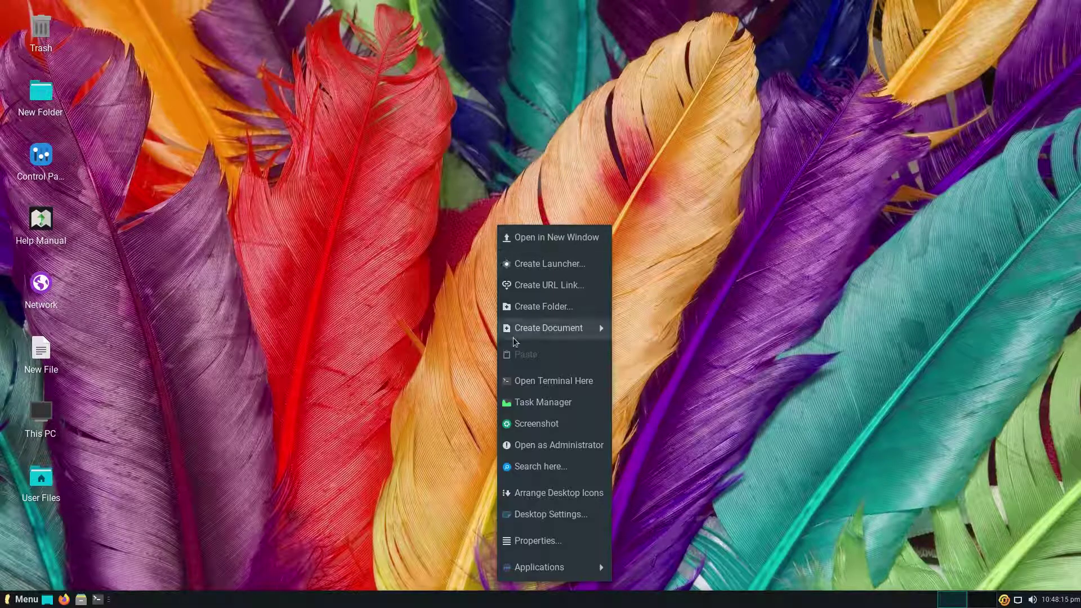
Review the Desktop folder's General, Emblems and Permissions tabs (8 items, 884 bytes), then close Properties.
{"action": "left_click", "coordinate": [519, 542]}
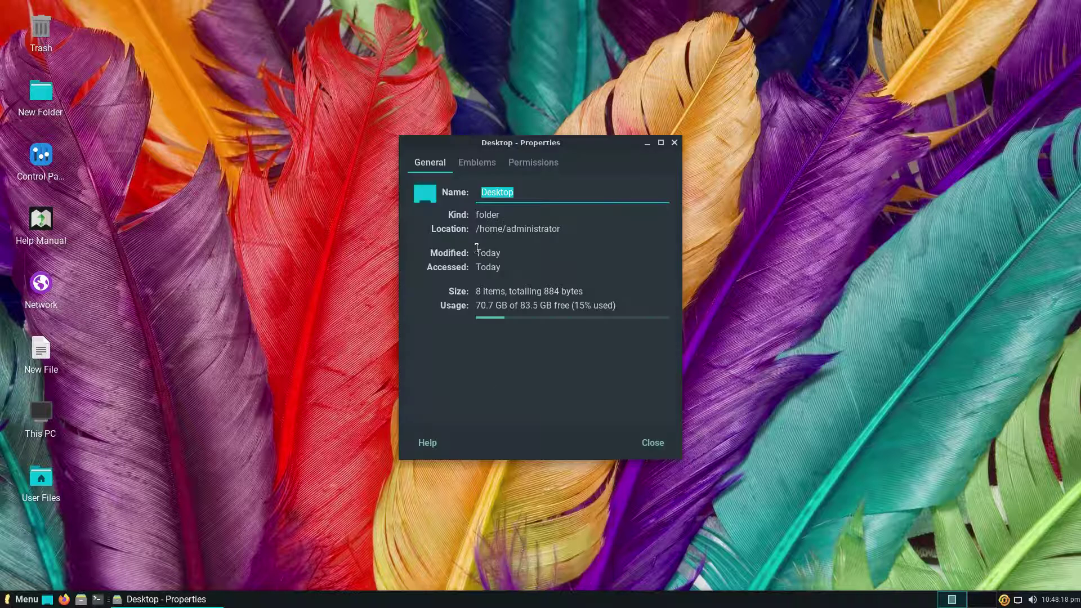
{"action": "left_click", "coordinate": [474, 161]}
{"action": "left_click", "coordinate": [530, 163]}
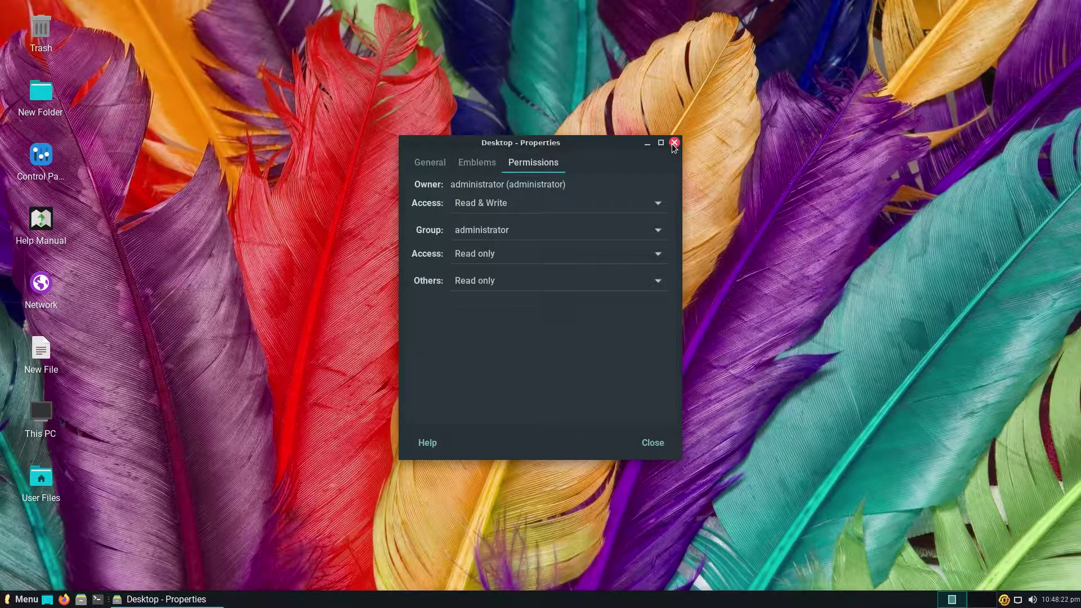
{"action": "left_click", "coordinate": [674, 145]}
Browse the desktop menu's Applications categories such as Accessories and System.
{"action": "right_click", "coordinate": [519, 192]}
{"action": "mouse_move", "coordinate": [555, 535]}
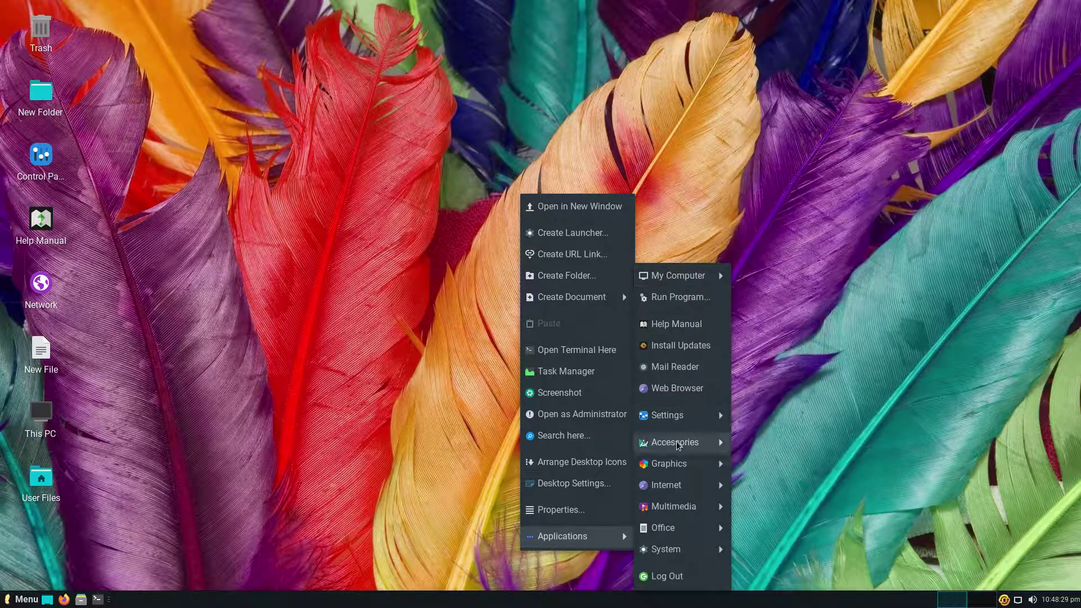
{"action": "mouse_move", "coordinate": [690, 547]}
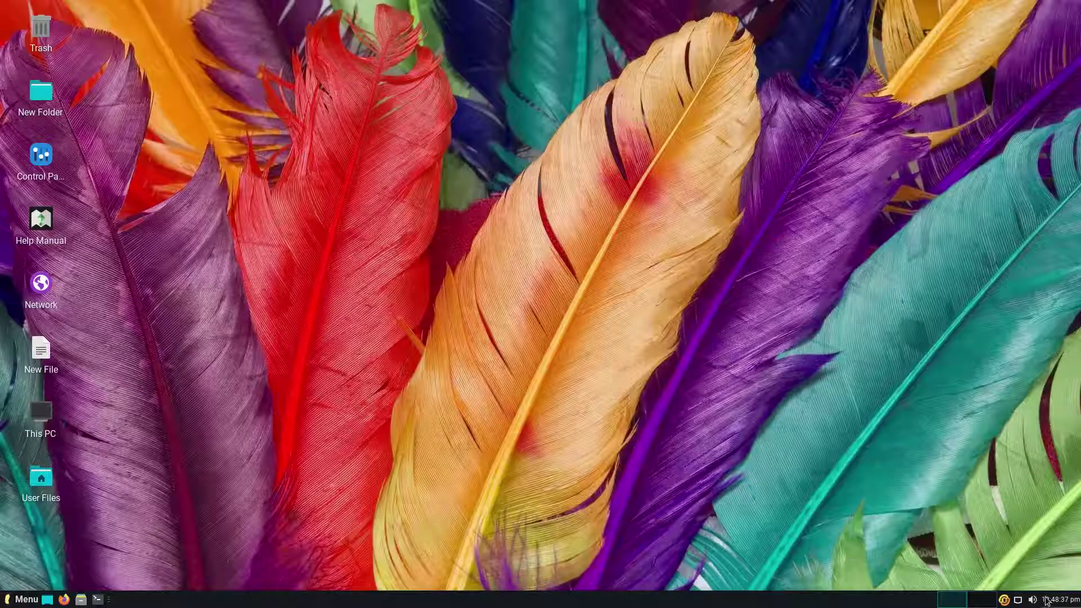
Open and close the calendar, volume control and network list from the panel tray.
{"action": "left_click", "coordinate": [1049, 600]}
{"action": "left_click", "coordinate": [1049, 600]}
{"action": "left_click", "coordinate": [1032, 601]}
{"action": "left_click", "coordinate": [1018, 600]}
{"action": "left_click", "coordinate": [1019, 600]}
{"action": "left_click", "coordinate": [1018, 600]}
View the About boxes of the update notifier and the panel (xfce4-panel 4.14.3).
{"action": "right_click", "coordinate": [1019, 600]}
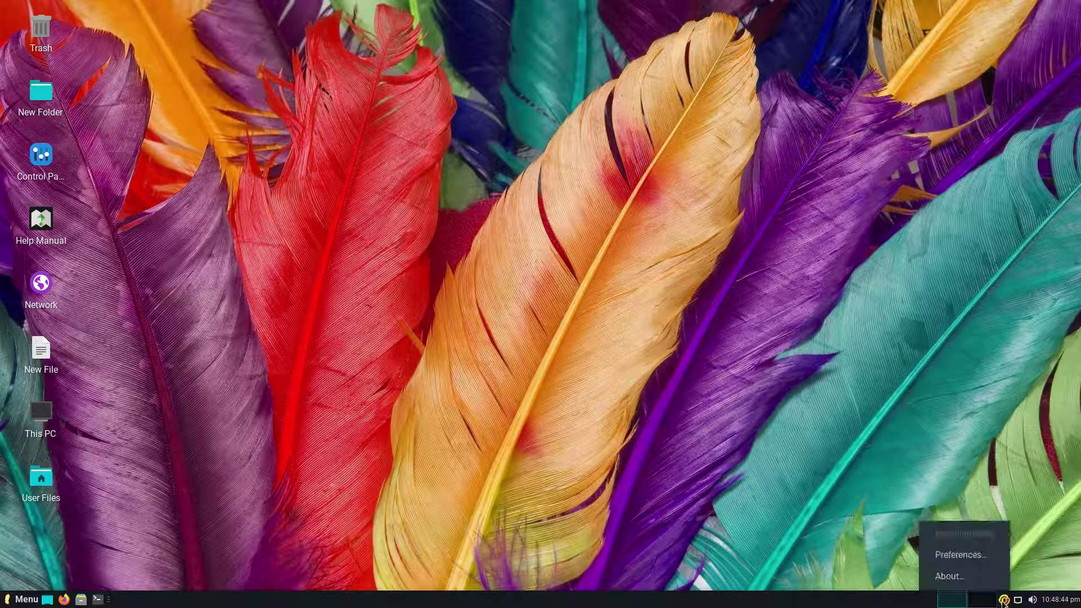
{"action": "left_click", "coordinate": [988, 582]}
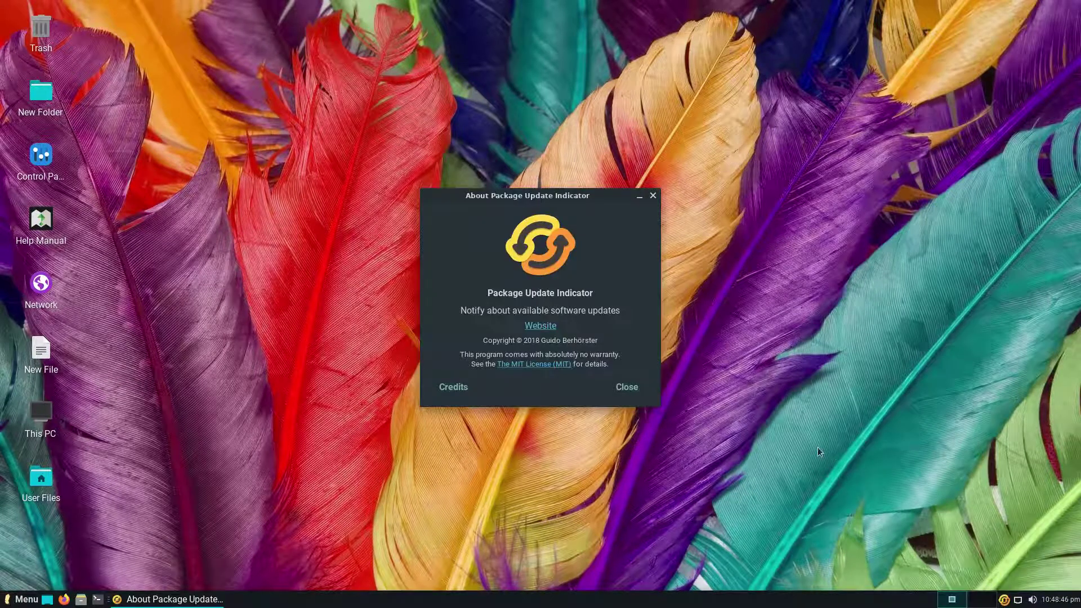
{"action": "left_click", "coordinate": [634, 390]}
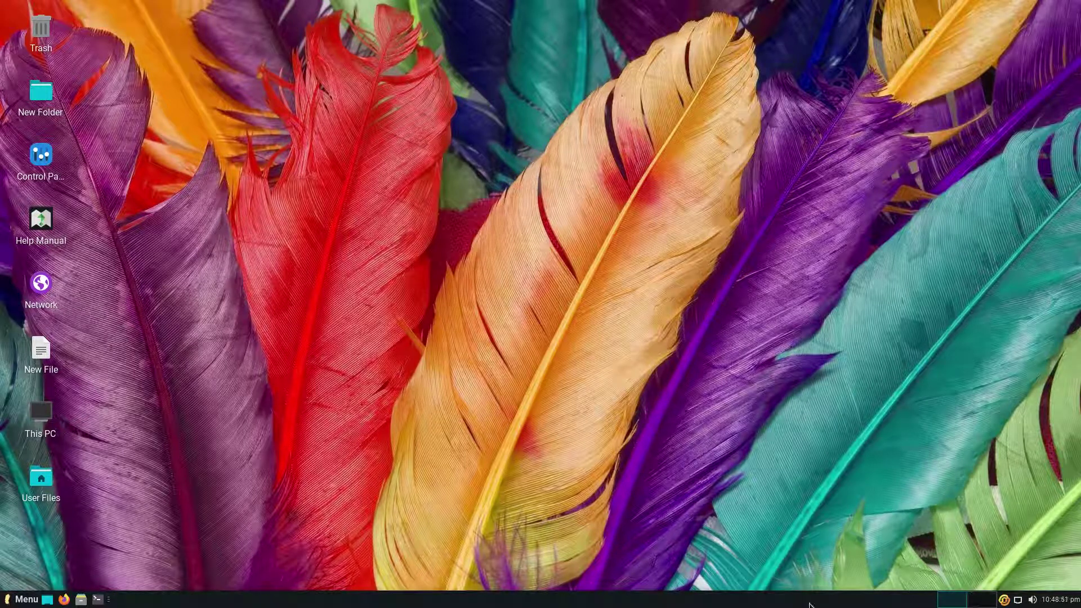
{"action": "right_click", "coordinate": [630, 605]}
{"action": "mouse_move", "coordinate": [640, 583]}
{"action": "left_click", "coordinate": [725, 582]}
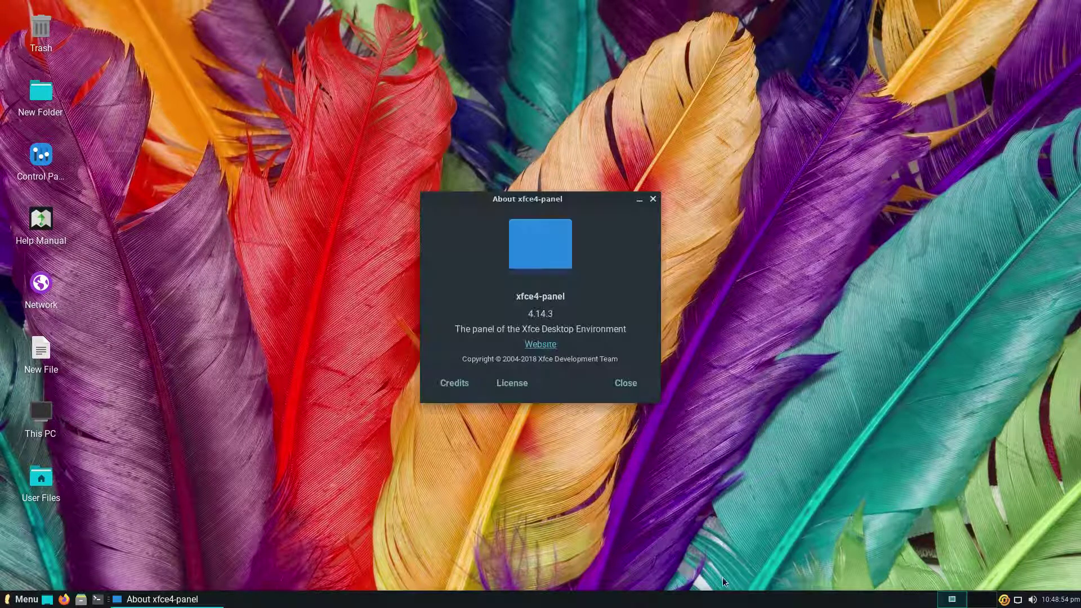
{"action": "left_click", "coordinate": [614, 391]}
Read the Xfce Panel help documentation online in Firefox.
{"action": "right_click", "coordinate": [610, 603]}
{"action": "mouse_move", "coordinate": [642, 575]}
{"action": "left_click", "coordinate": [699, 561]}
{"action": "left_click", "coordinate": [623, 348]}
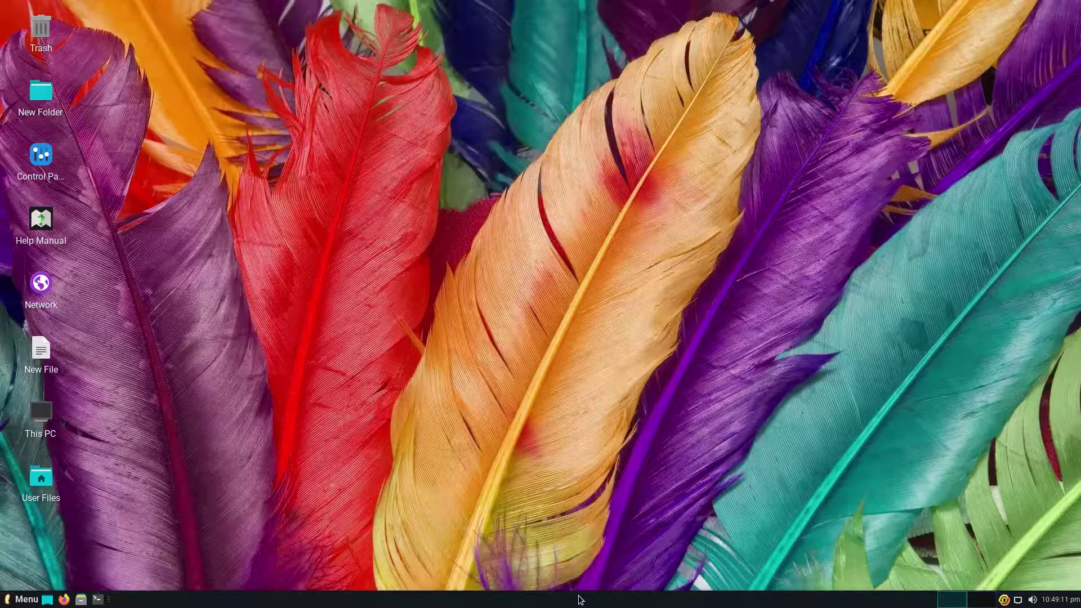
{"action": "right_click", "coordinate": [581, 601]}
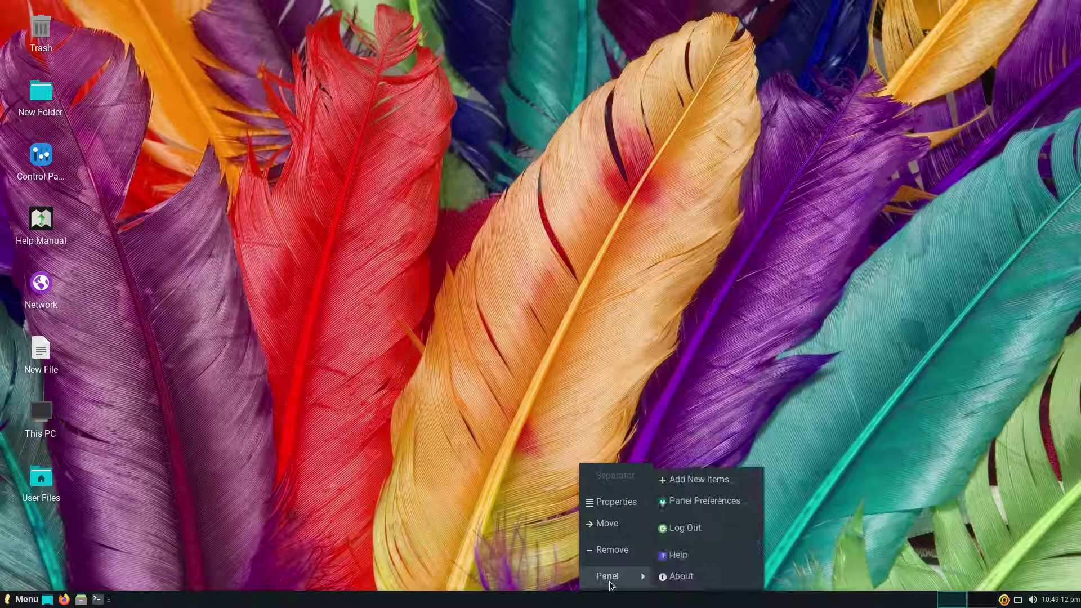
Cancel the Log Out dialog, then set the panel's row size to 41 pixels in Panel Preferences.
{"action": "left_click", "coordinate": [670, 525]}
{"action": "left_click", "coordinate": [671, 381]}
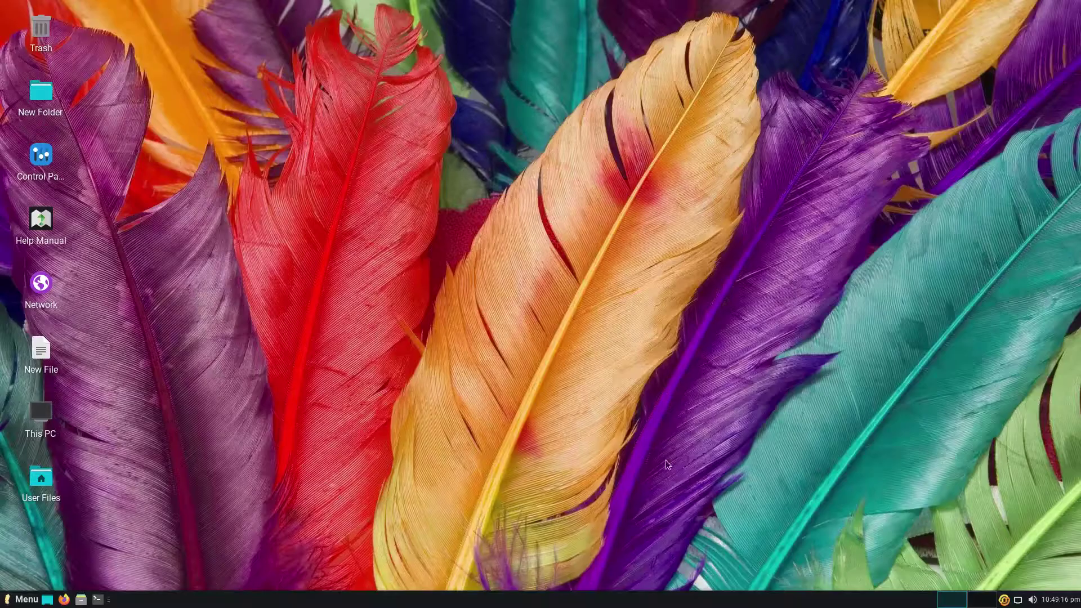
{"action": "right_click", "coordinate": [662, 599]}
{"action": "mouse_move", "coordinate": [680, 578]}
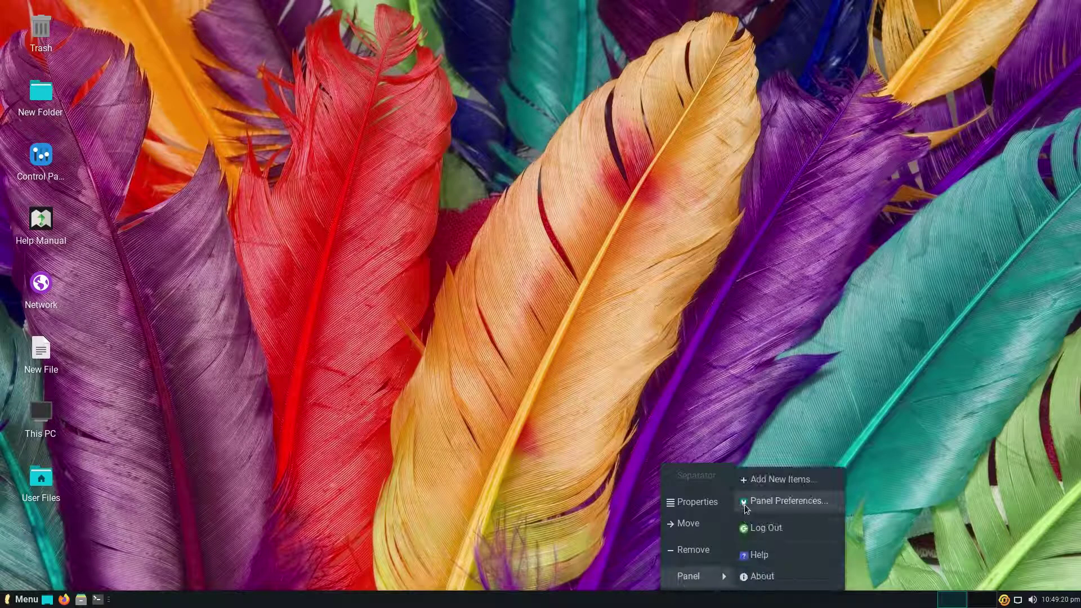
{"action": "left_click", "coordinate": [745, 508]}
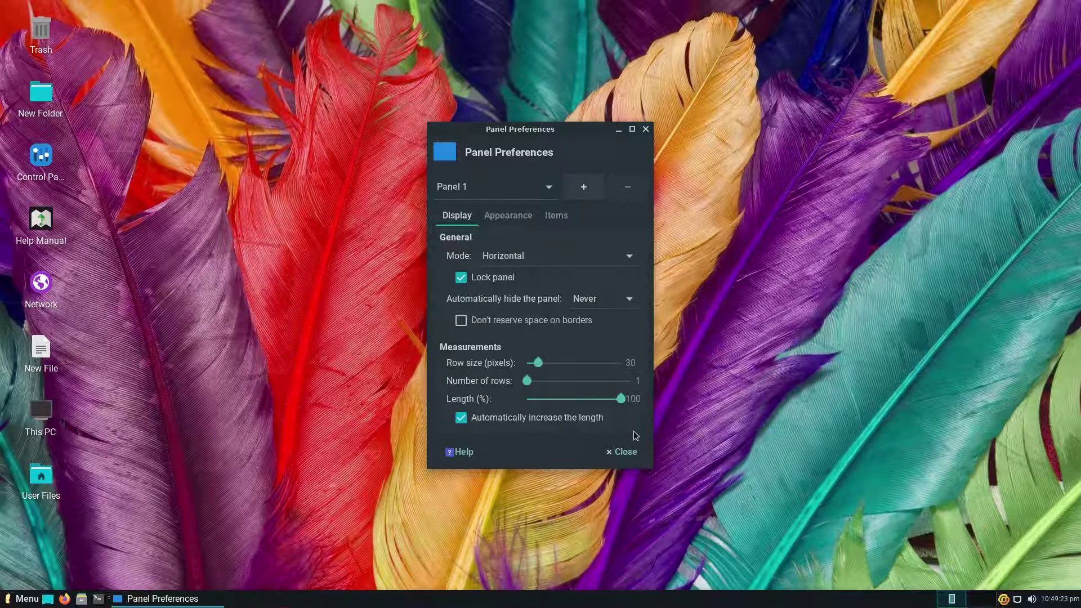
{"action": "left_click_drag", "start_coordinate": [540, 363], "coordinate": [550, 364]}
Review the Appearance background styles, leave the style unchanged, and close Panel Preferences.
{"action": "left_click", "coordinate": [508, 215]}
{"action": "left_click", "coordinate": [555, 256]}
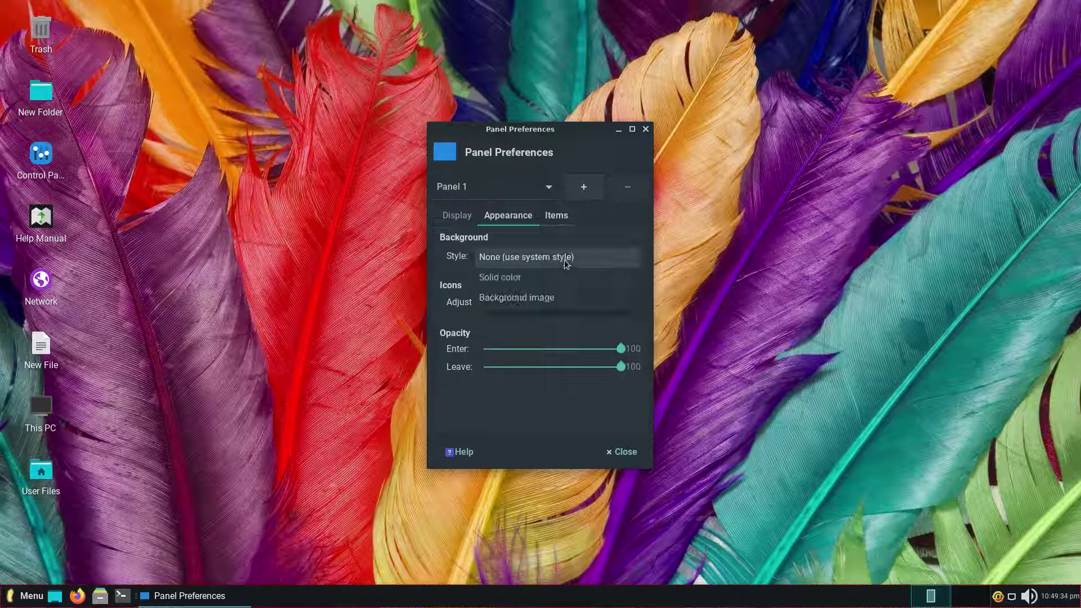
{"action": "left_click", "coordinate": [596, 207]}
{"action": "left_click", "coordinate": [646, 129]}
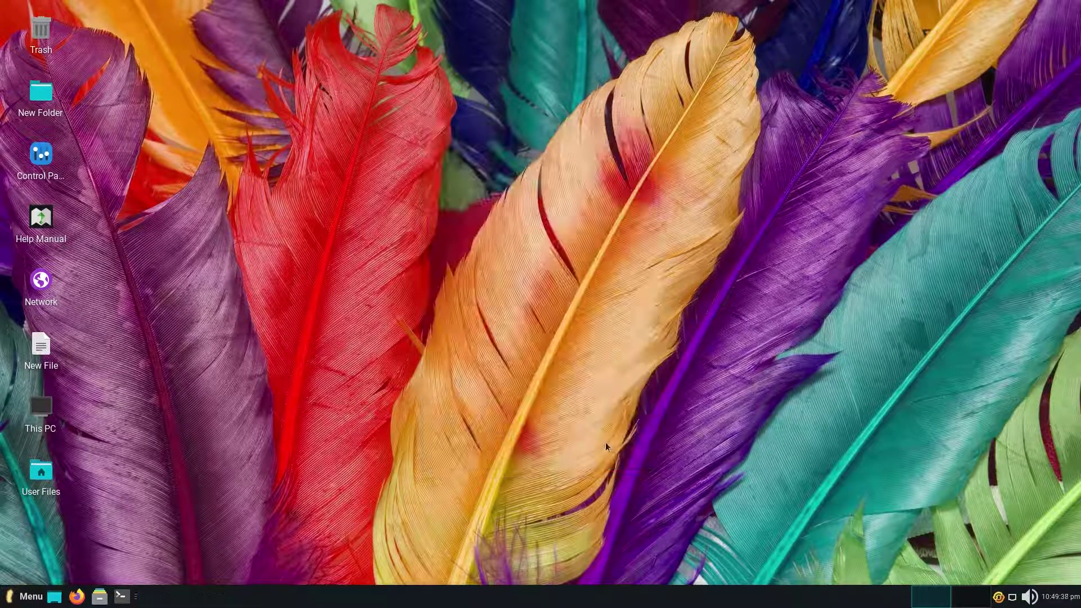
{"action": "right_click", "coordinate": [611, 597]}
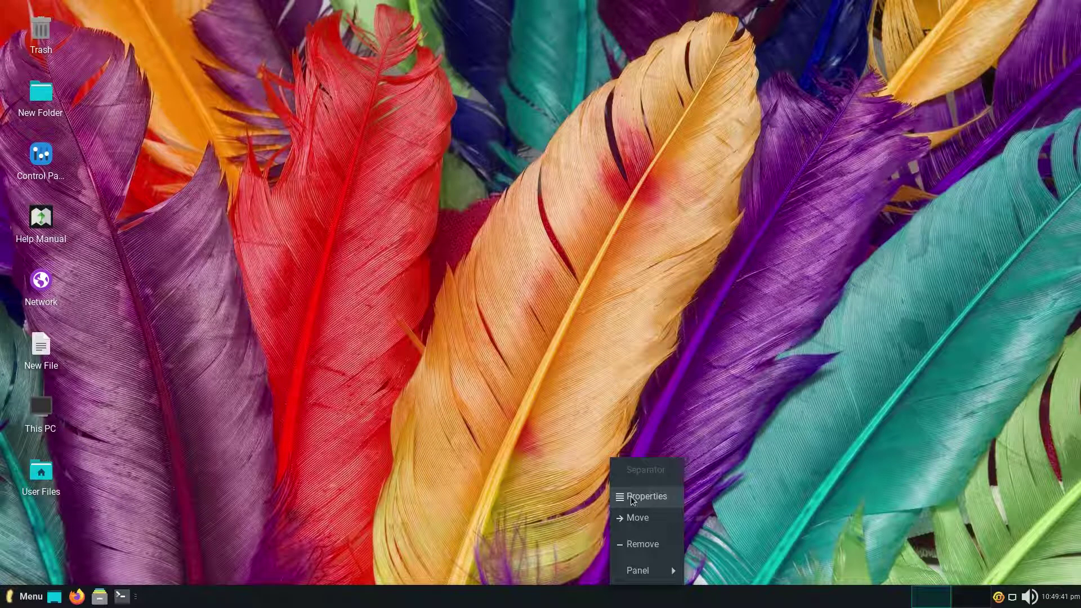
{"action": "left_click", "coordinate": [554, 595]}
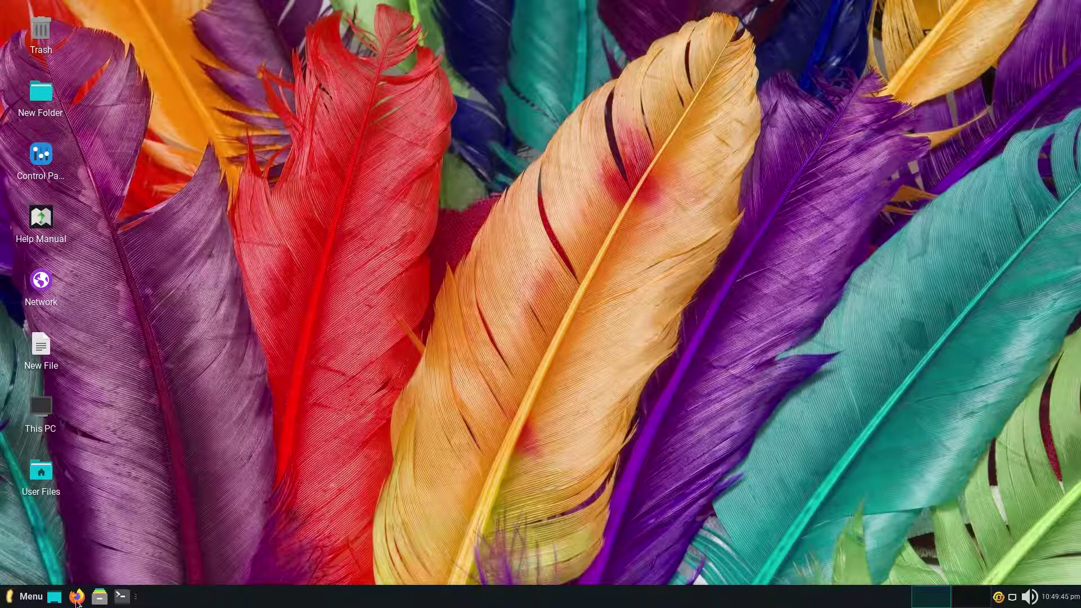
{"action": "left_click", "coordinate": [120, 597]}
{"action": "left_click", "coordinate": [99, 597]}
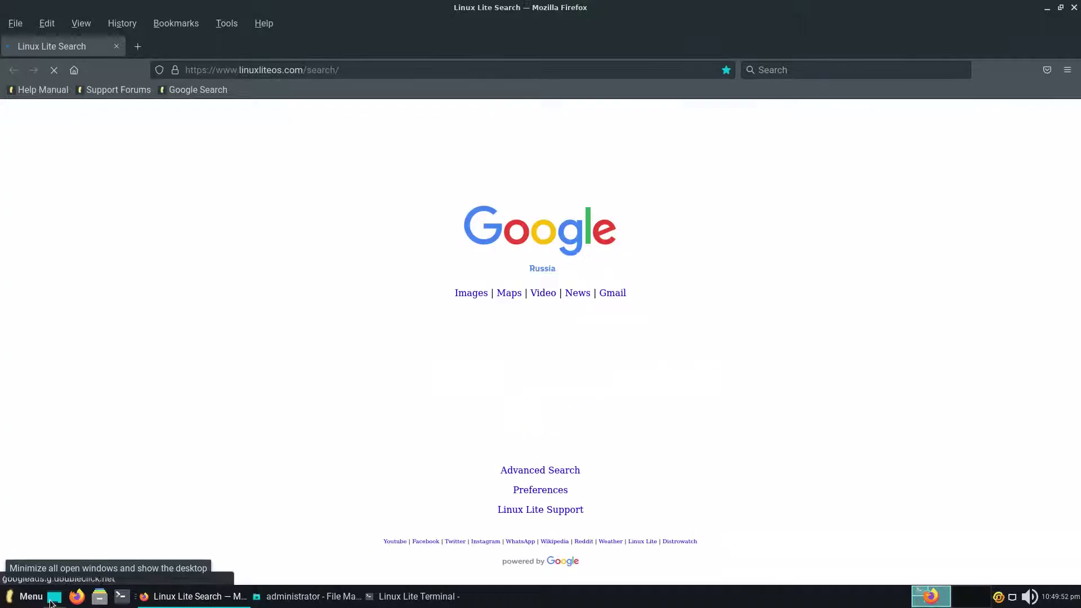
{"action": "left_click", "coordinate": [50, 601]}
{"action": "left_click", "coordinate": [50, 601]}
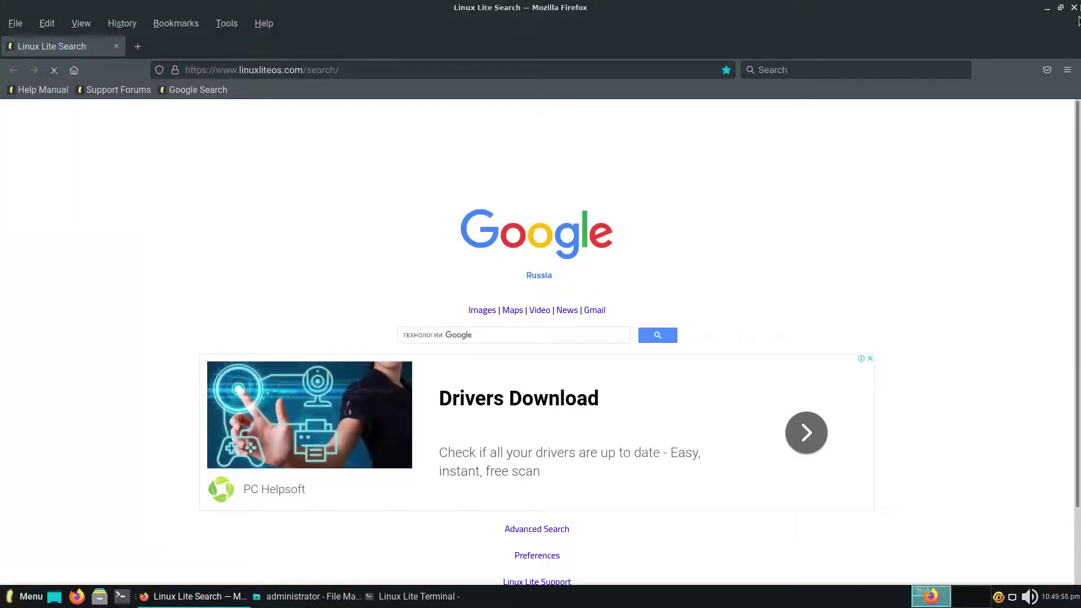
{"action": "key", "text": "alt+Tab"}
{"action": "key", "text": "alt+Tab"}
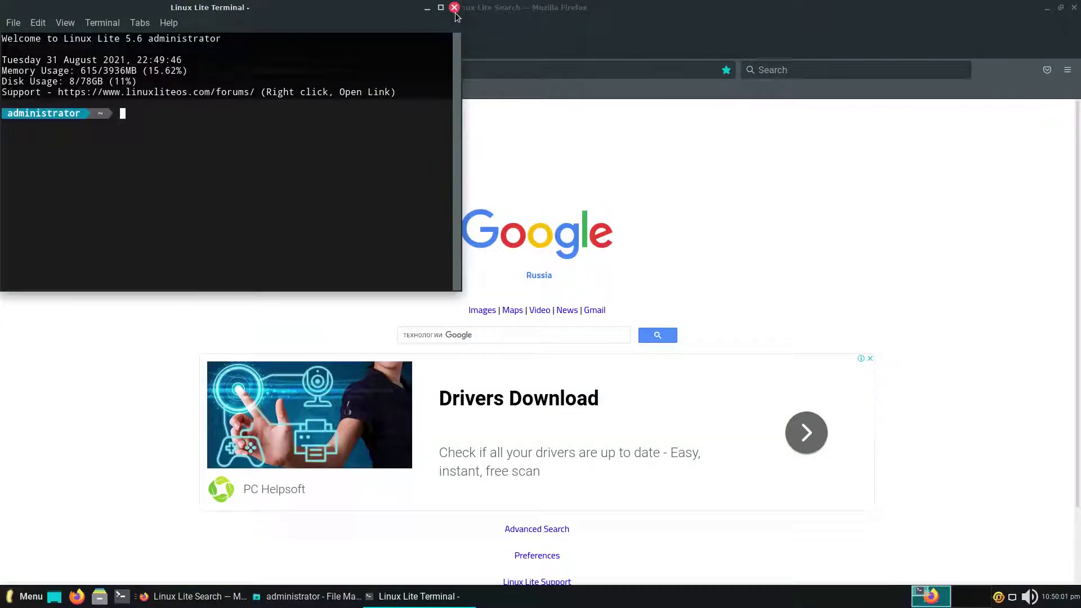
{"action": "left_click", "coordinate": [454, 7]}
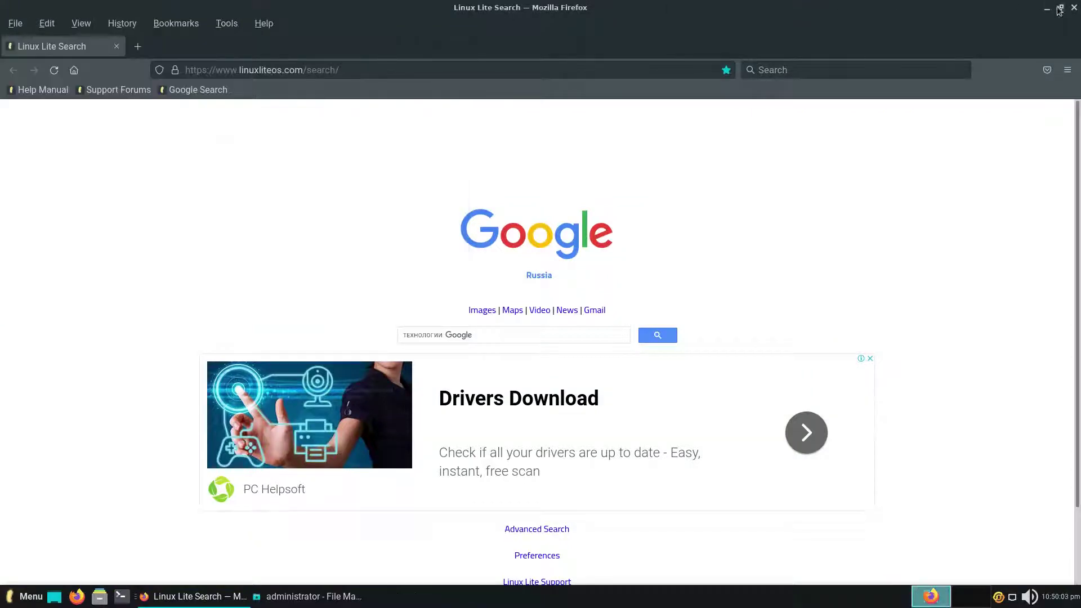
{"action": "left_click", "coordinate": [1074, 8]}
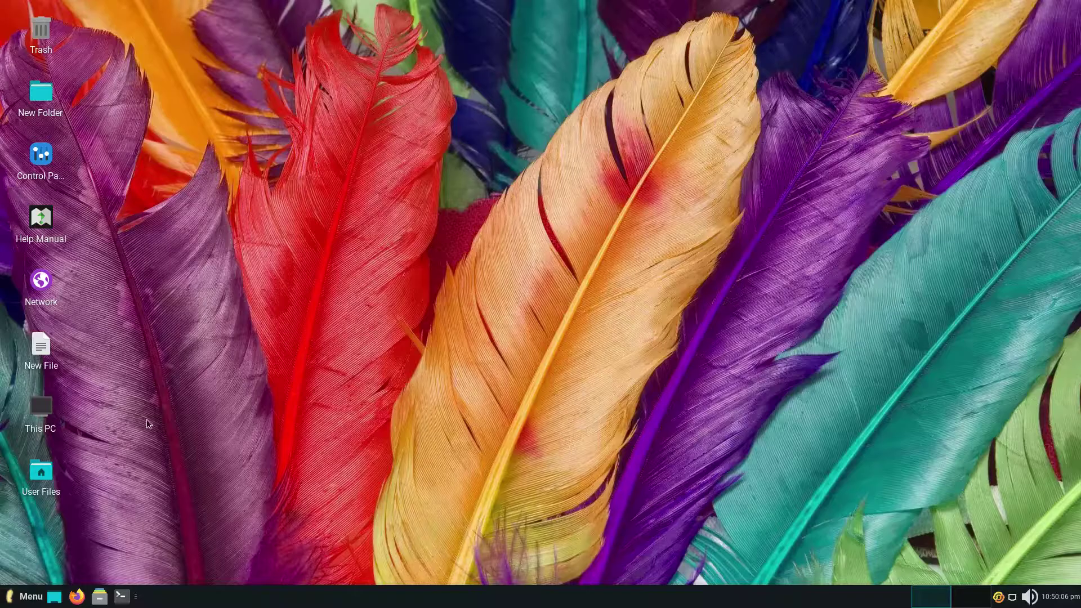
{"action": "right_click", "coordinate": [27, 601]}
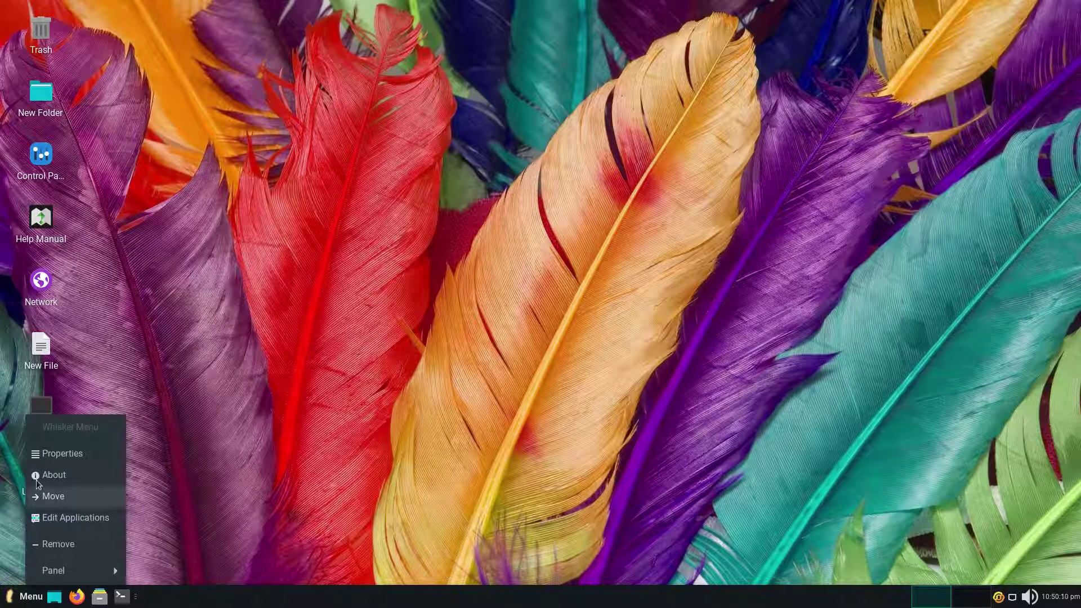
Review the Whisker Menu properties: button, behaviour, commands and search actions tabs.
{"action": "left_click", "coordinate": [36, 457]}
{"action": "left_click", "coordinate": [481, 148]}
{"action": "left_click", "coordinate": [537, 148]}
{"action": "left_click", "coordinate": [591, 148]}
{"action": "left_click", "coordinate": [657, 148]}
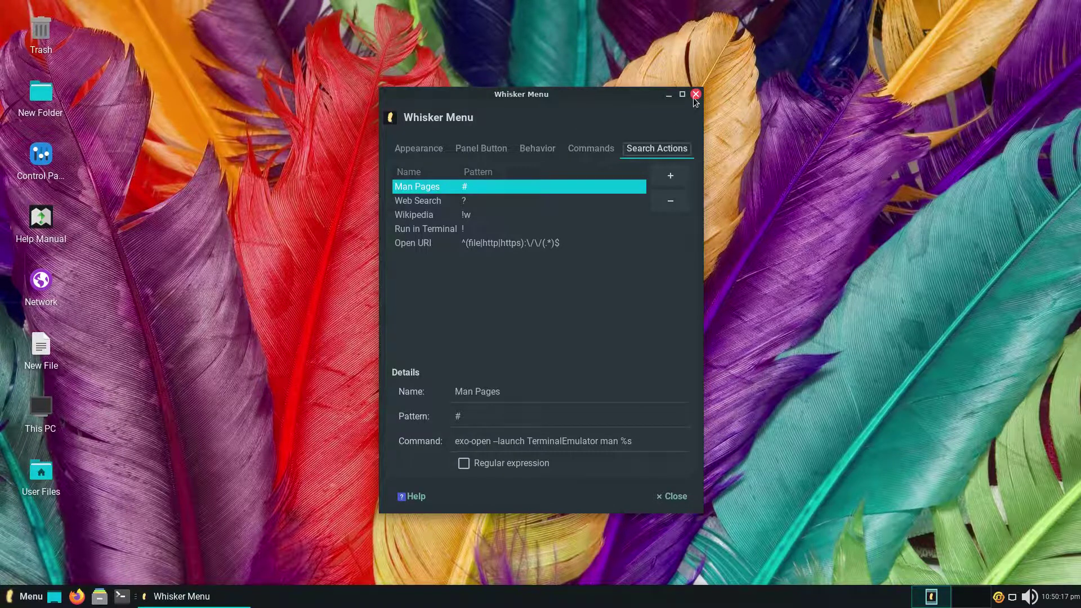
{"action": "left_click", "coordinate": [696, 96]}
Browse the Settings and System categories and launch Process Viewer (htop) in a terminal.
{"action": "left_click", "coordinate": [28, 599]}
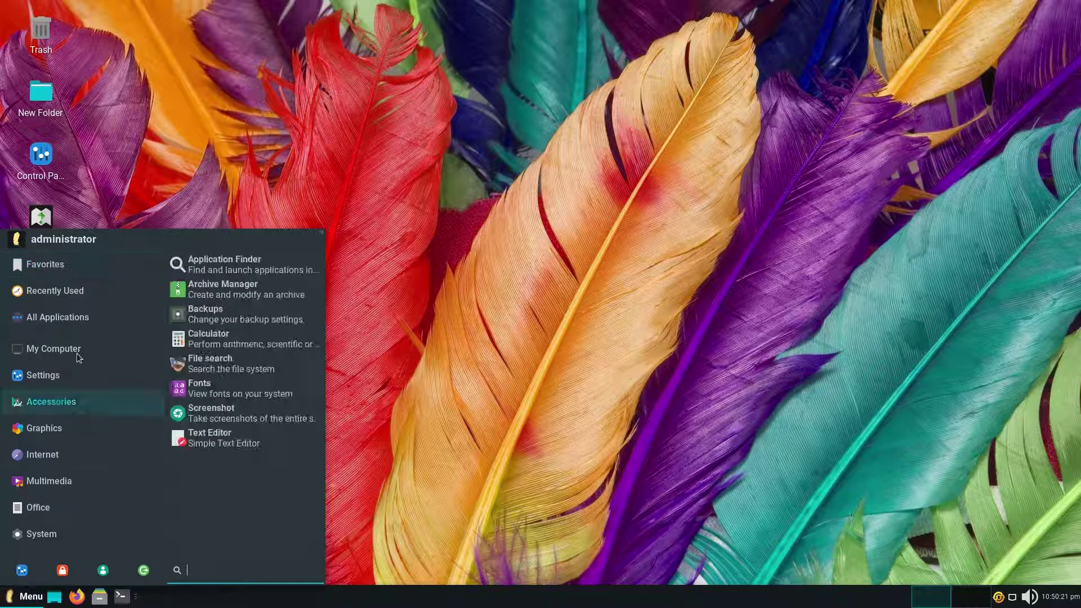
{"action": "left_click", "coordinate": [85, 371]}
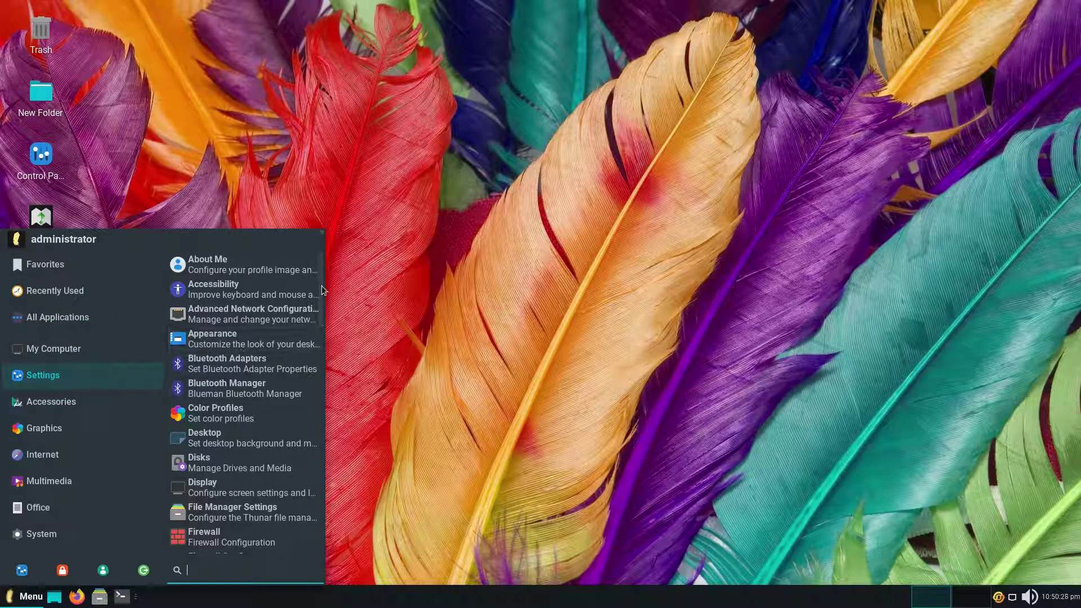
{"action": "scroll", "coordinate": [323, 289], "scroll_direction": "down", "scroll_amount": 15}
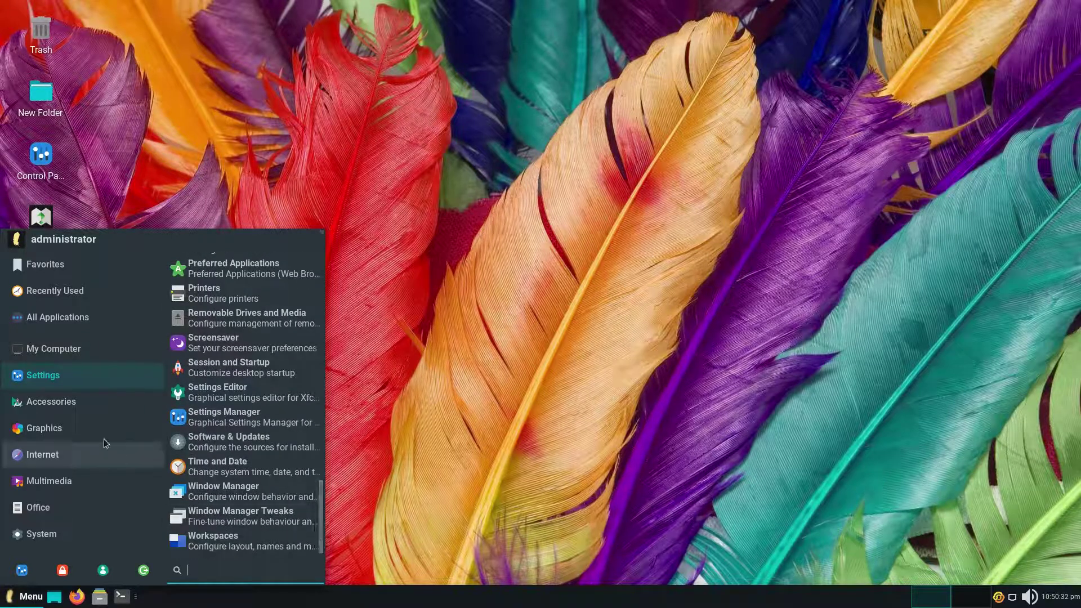
{"action": "mouse_move", "coordinate": [85, 509]}
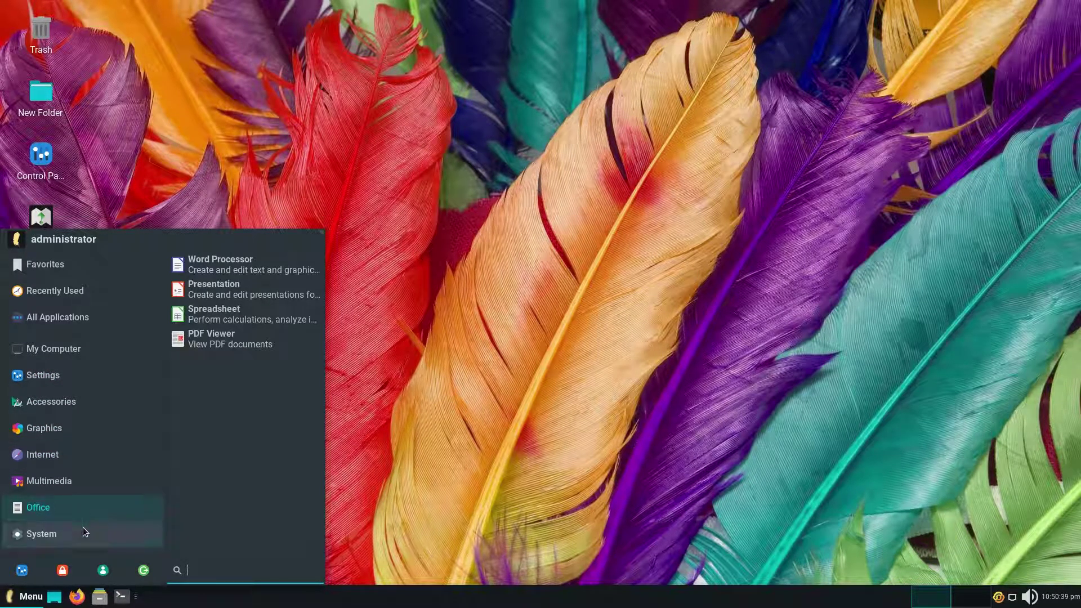
{"action": "mouse_move", "coordinate": [83, 534]}
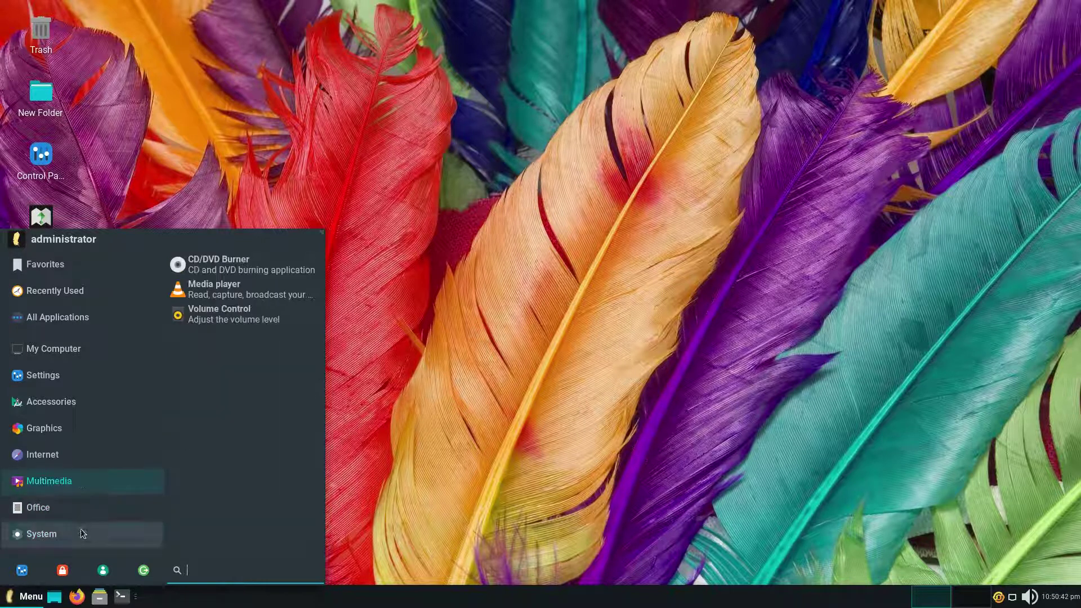
{"action": "left_click", "coordinate": [225, 340]}
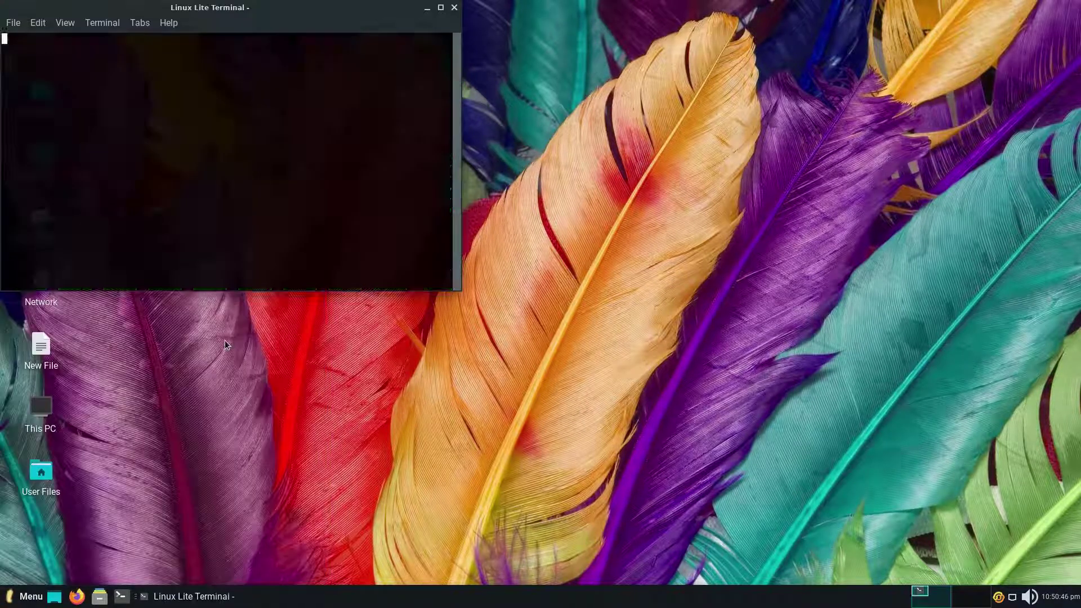
Tile the htop terminal into the top-right quarter, then lock and unlock the session with the password.
{"action": "left_click_drag", "start_coordinate": [179, 7], "coordinate": [1075, 3]}
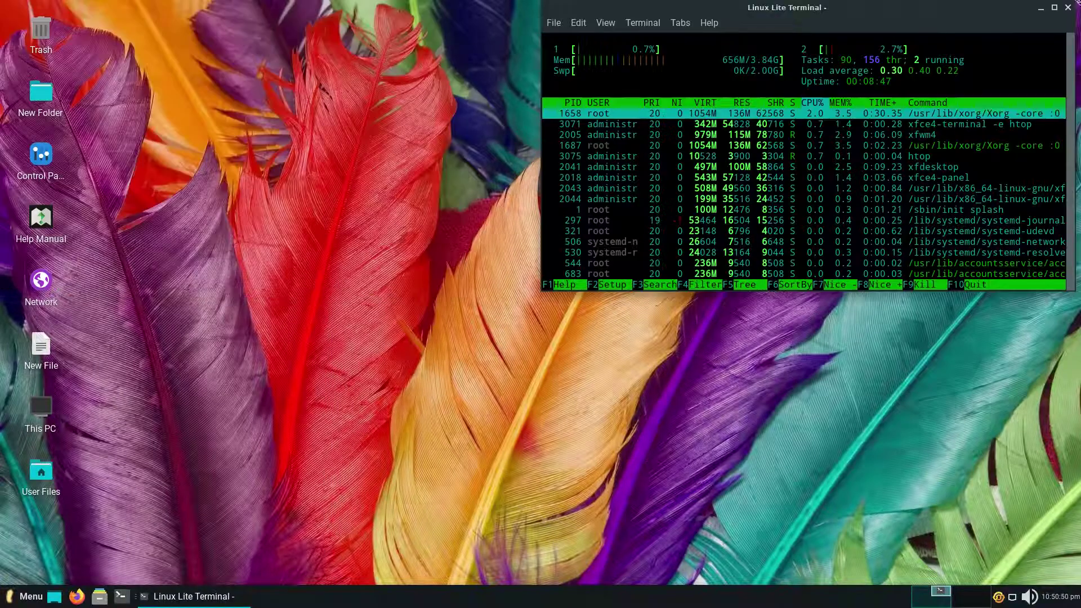
{"action": "left_click", "coordinate": [27, 597]}
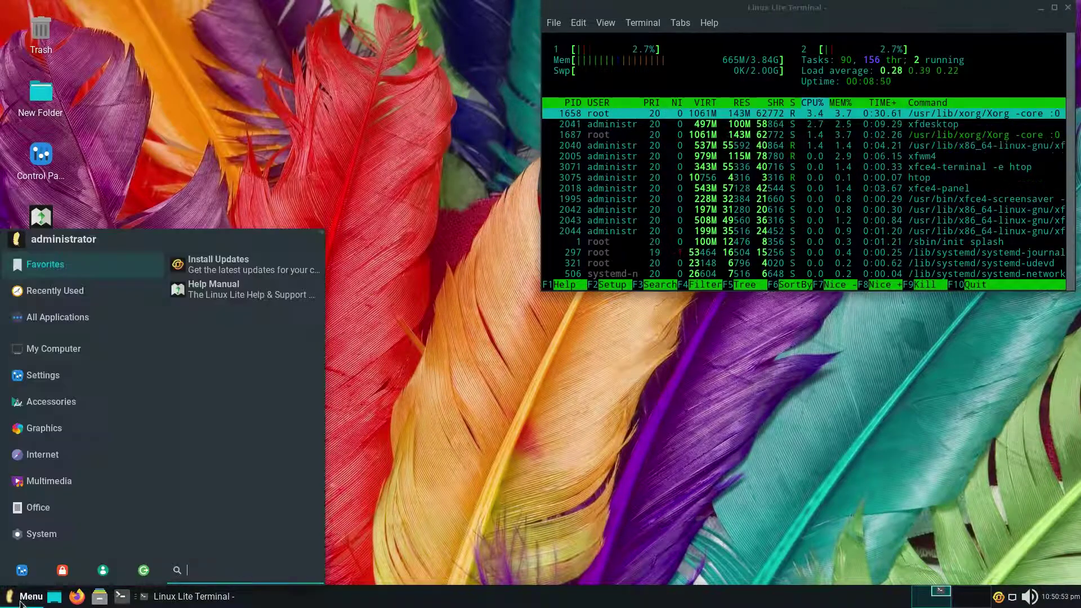
{"action": "left_click", "coordinate": [27, 597]}
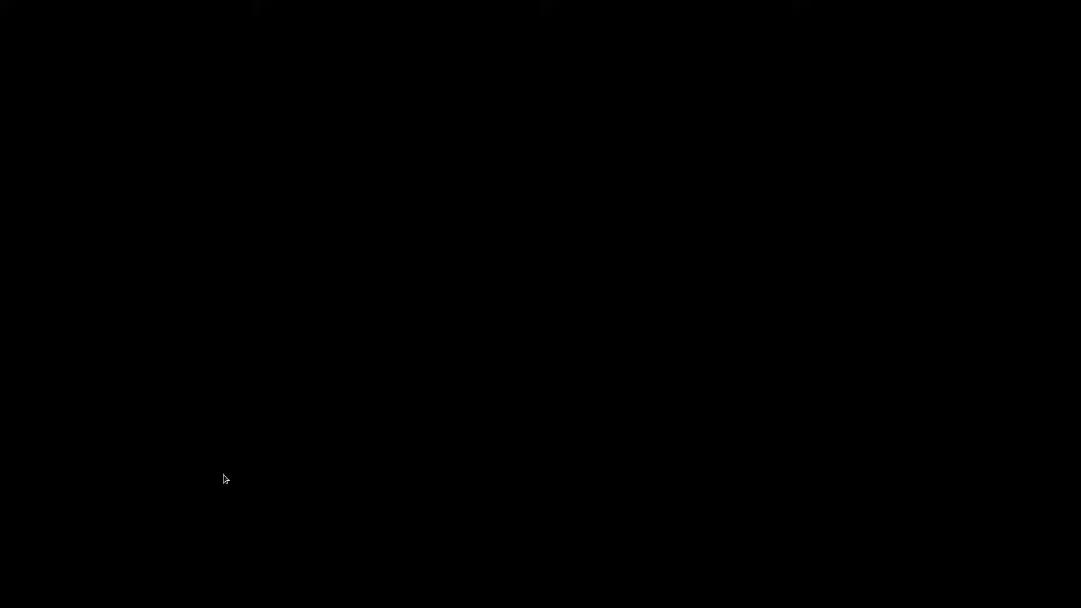
{"action": "mouse_move", "coordinate": [226, 476]}
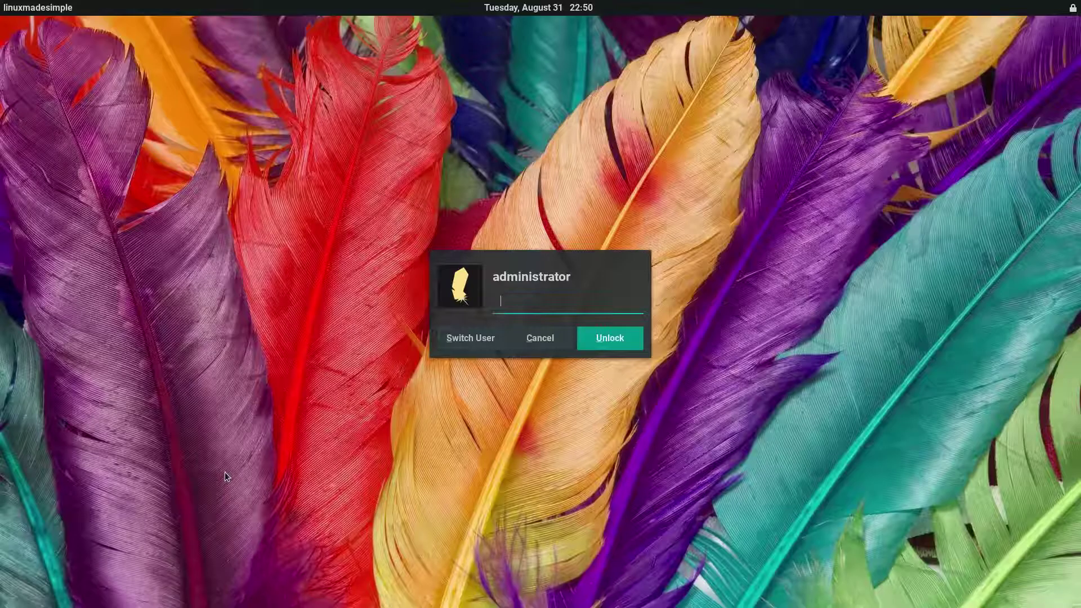
{"action": "key", "text": "Return"}
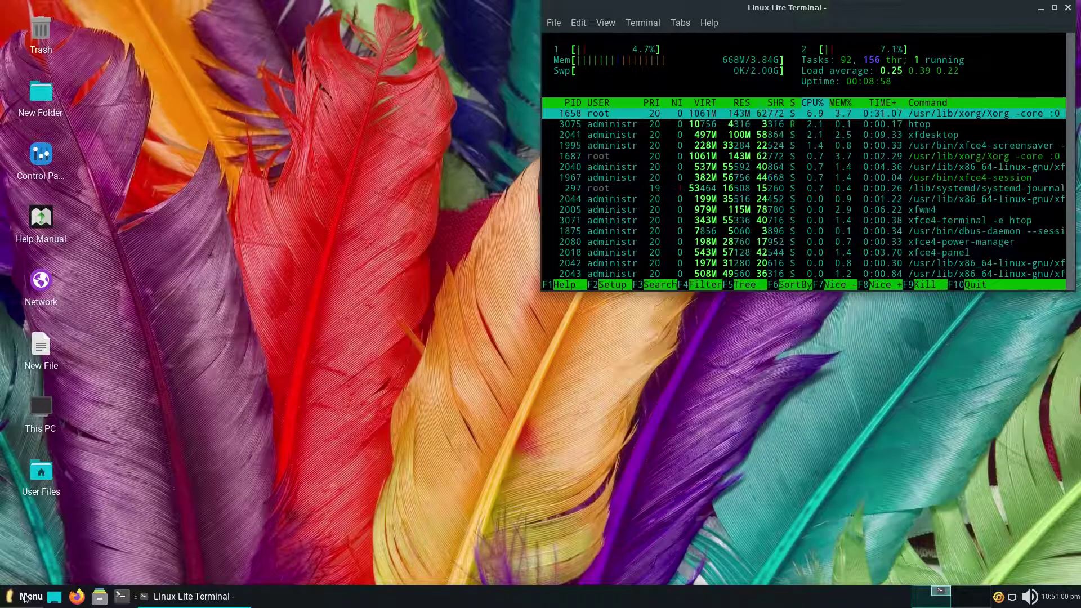
{"action": "left_click", "coordinate": [27, 597]}
Open the Settings Manager, close About Me, and review Appearance's Style, Fonts and Settings tabs.
{"action": "left_click", "coordinate": [23, 572]}
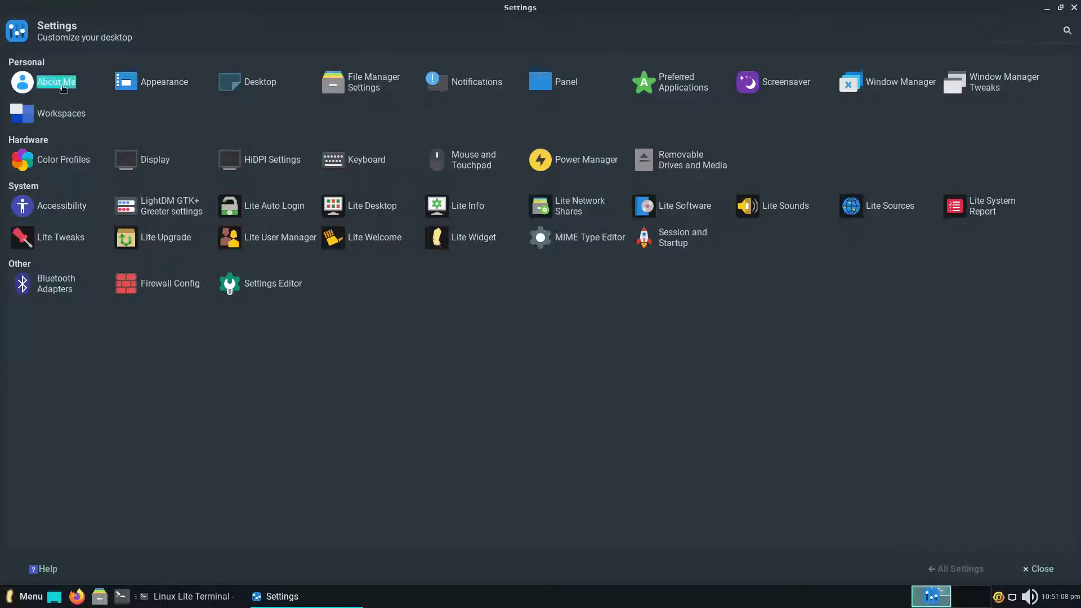
{"action": "left_click", "coordinate": [707, 215]}
{"action": "left_click", "coordinate": [154, 81]}
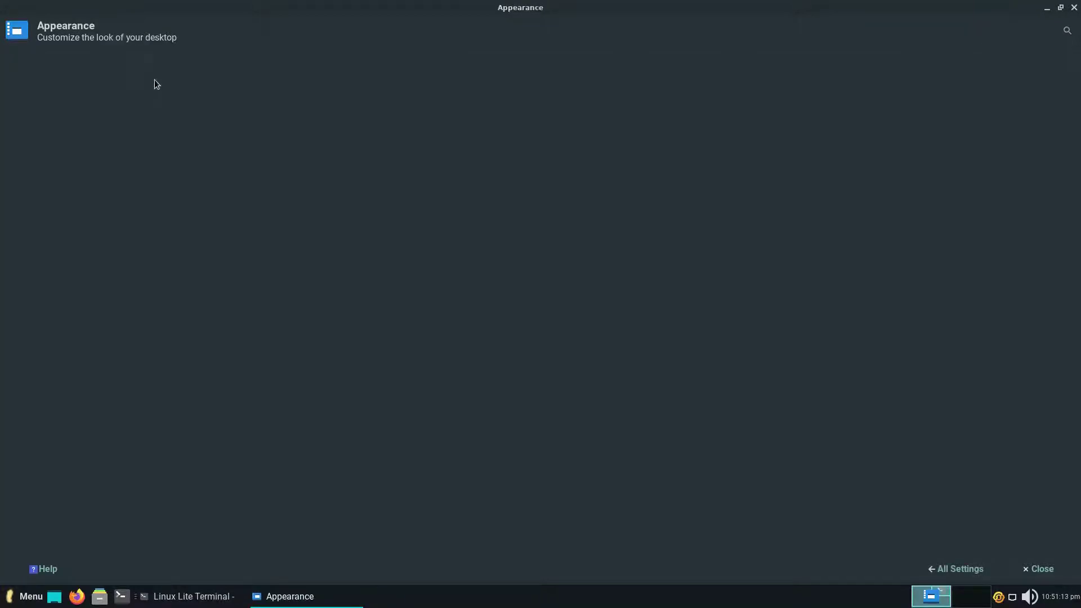
{"action": "left_click", "coordinate": [93, 61]}
{"action": "left_click", "coordinate": [133, 61]}
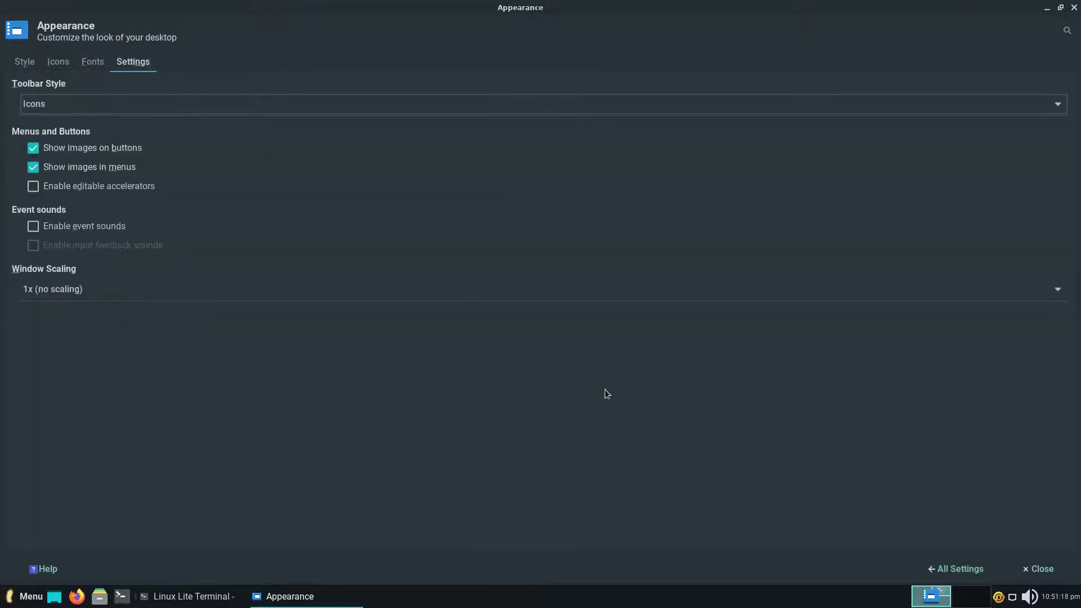
{"action": "left_click", "coordinate": [956, 569]}
Review the Desktop panel's Menus and Icons tabs, then view File Manager preferences' Side Pane options.
{"action": "left_click", "coordinate": [251, 83]}
{"action": "left_click", "coordinate": [88, 61]}
{"action": "left_click", "coordinate": [126, 62]}
{"action": "left_click", "coordinate": [956, 569]}
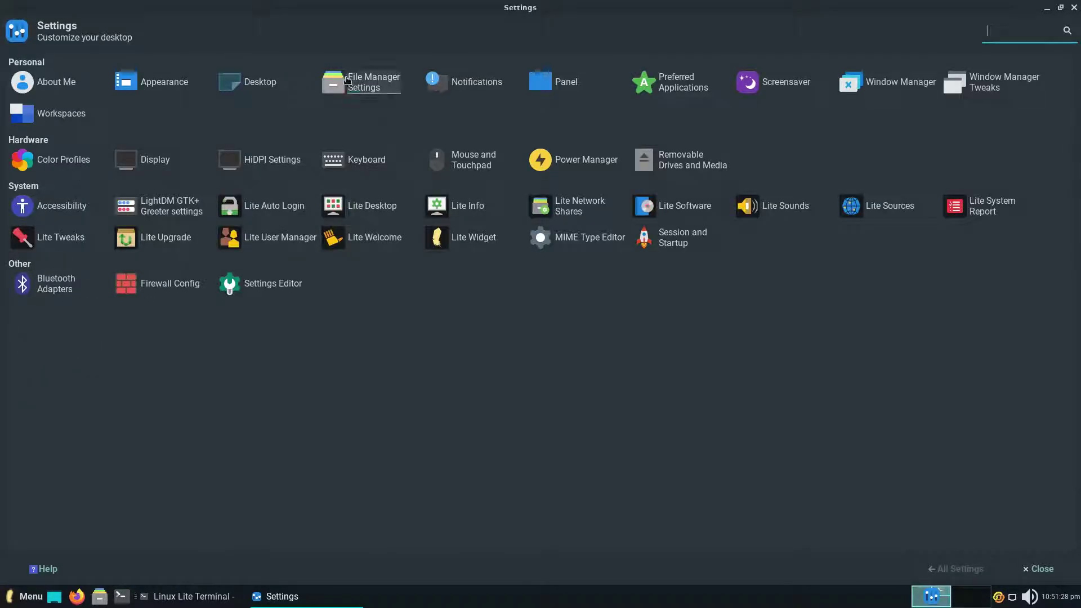
{"action": "left_click", "coordinate": [361, 82]}
{"action": "left_click", "coordinate": [483, 192]}
Check File Manager Behaviour and Advanced tabs, then Notifications' Applications and Log tabs.
{"action": "left_click", "coordinate": [533, 191]}
{"action": "left_click", "coordinate": [584, 191]}
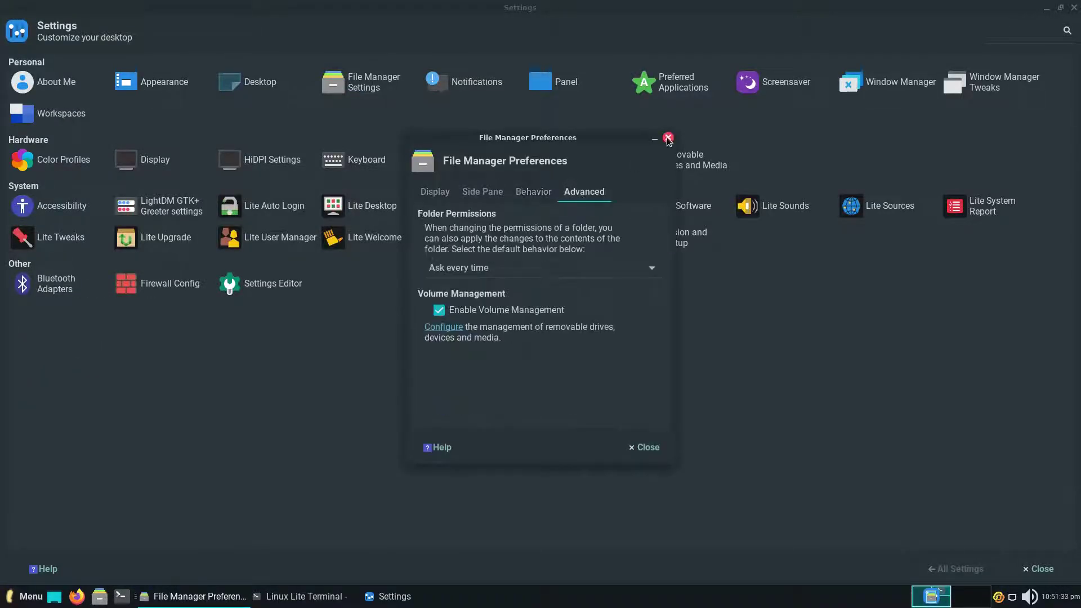
{"action": "left_click", "coordinate": [669, 138]}
{"action": "left_click", "coordinate": [473, 81]}
{"action": "left_click", "coordinate": [513, 83]}
{"action": "left_click", "coordinate": [634, 79]}
{"action": "left_click", "coordinate": [955, 569]}
Review Preferred Applications' file manager and terminal choices and the Screensaver's Lock Screen options.
{"action": "left_click", "coordinate": [685, 71]}
{"action": "left_click", "coordinate": [95, 63]}
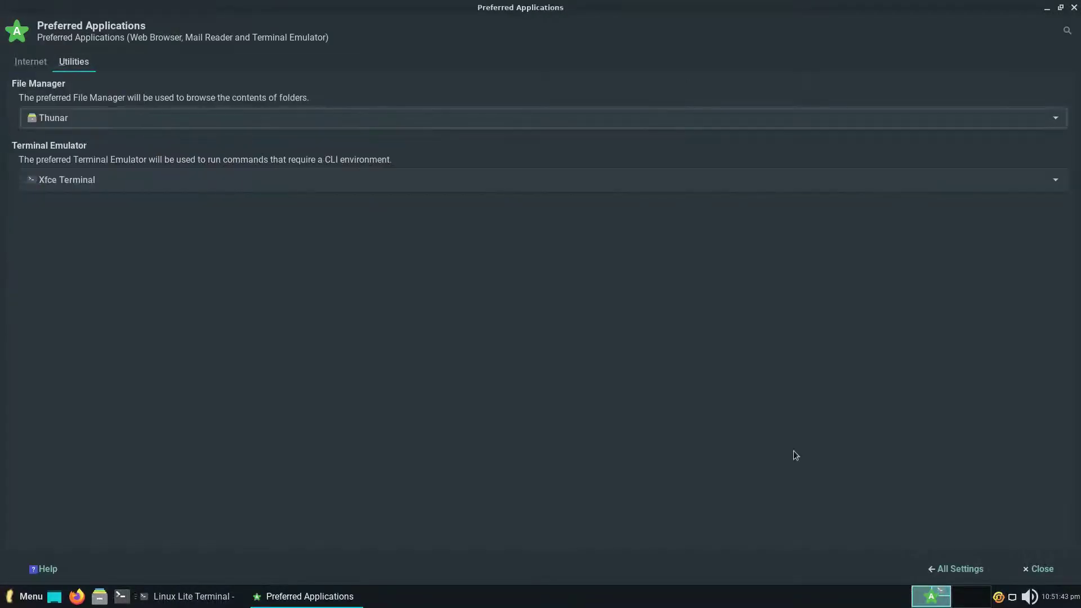
{"action": "left_click", "coordinate": [960, 569]}
{"action": "left_click", "coordinate": [796, 83]}
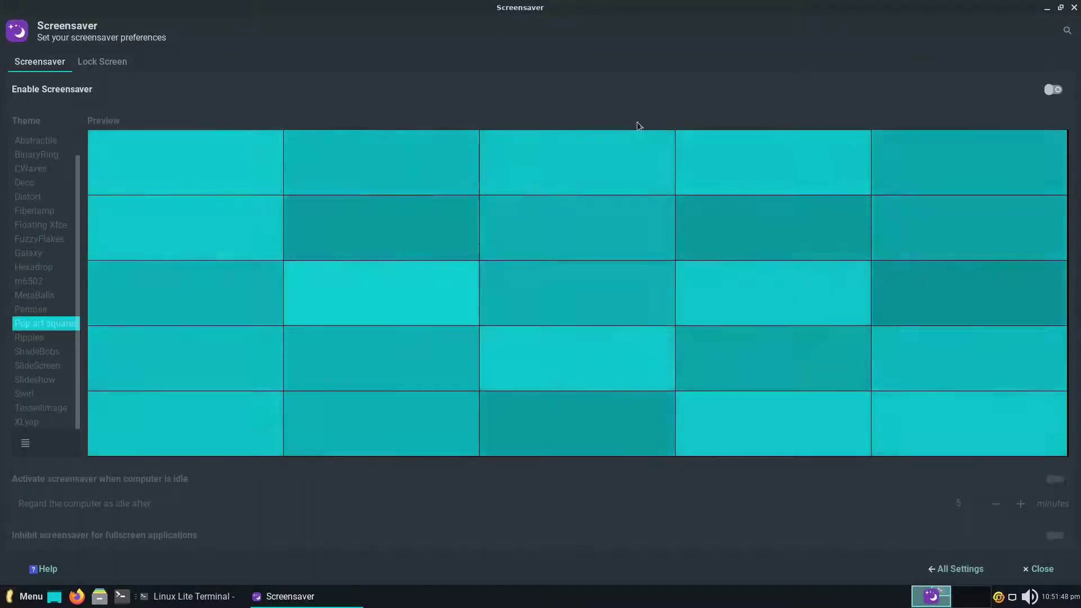
{"action": "left_click", "coordinate": [115, 62]}
{"action": "left_click", "coordinate": [956, 569]}
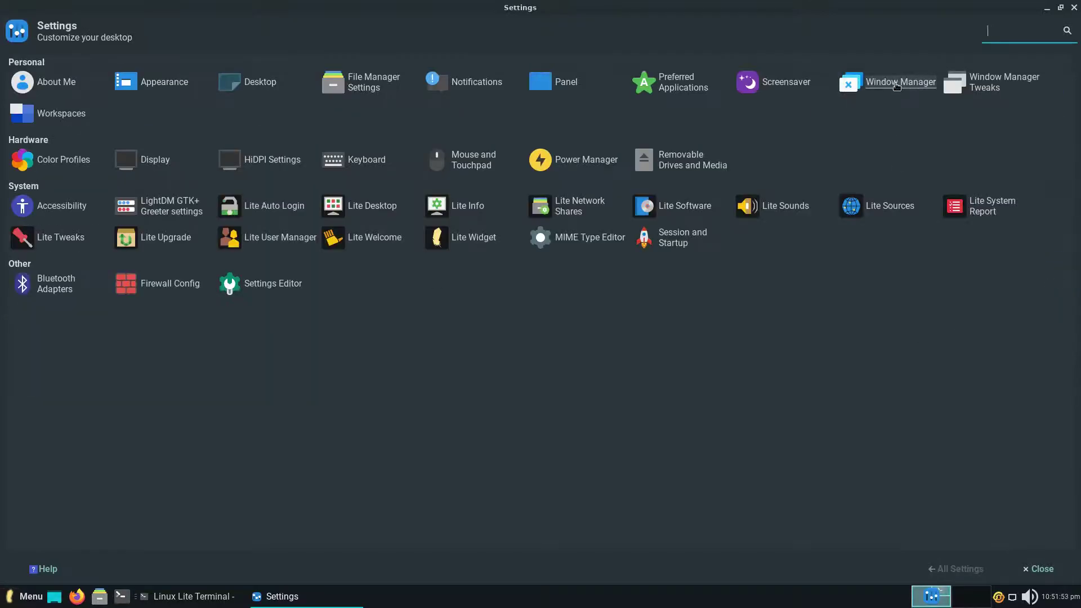
Review Window Manager keyboard shortcuts, focus options and advanced window snapping.
{"action": "left_click", "coordinate": [900, 83]}
{"action": "left_click", "coordinate": [66, 62]}
{"action": "left_click", "coordinate": [109, 62]}
{"action": "left_click", "coordinate": [154, 62]}
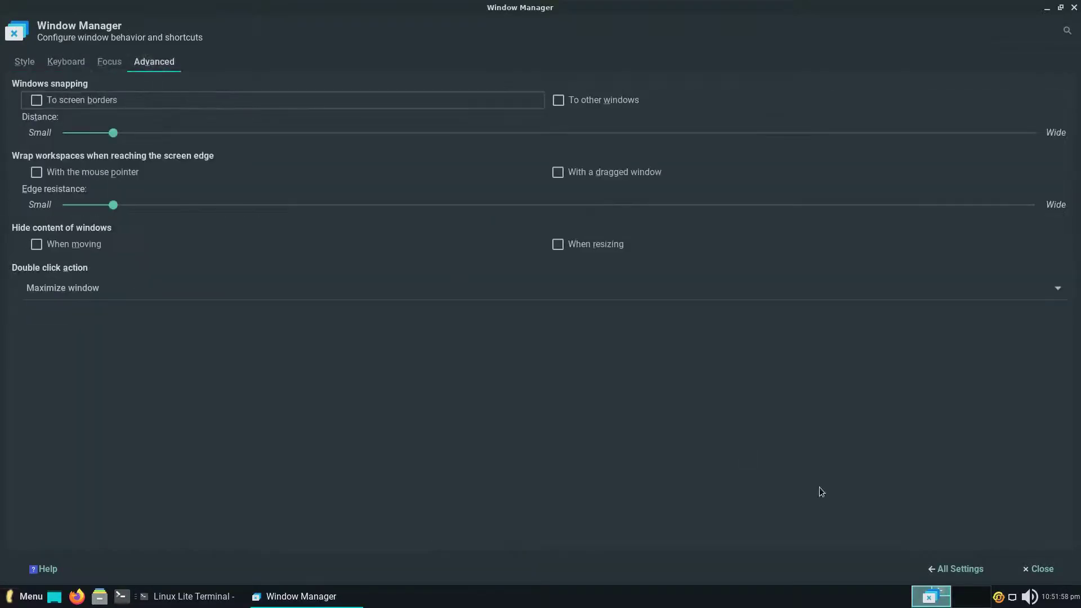
{"action": "left_click", "coordinate": [955, 569]}
Review the Window Manager Tweaks' Accessibility, Workspaces and Compositor tabs.
{"action": "left_click", "coordinate": [118, 62]}
{"action": "left_click", "coordinate": [181, 62]}
{"action": "left_click", "coordinate": [296, 62]}
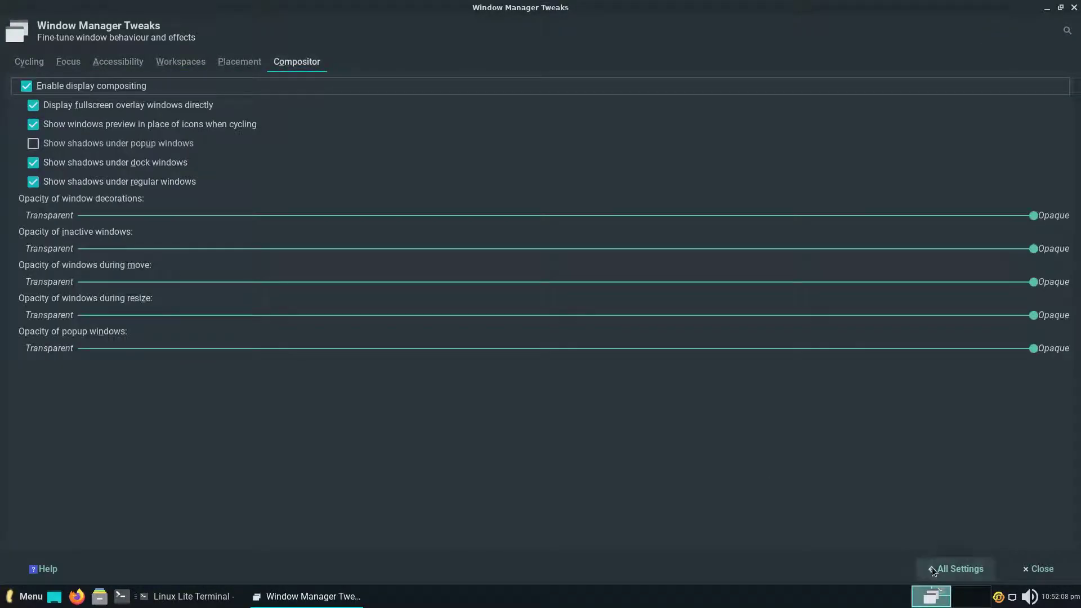
{"action": "left_click", "coordinate": [957, 569]}
Check the Workspaces panel's Margins tab, then open Color Profiles.
{"action": "left_click", "coordinate": [38, 114]}
{"action": "left_click", "coordinate": [75, 62]}
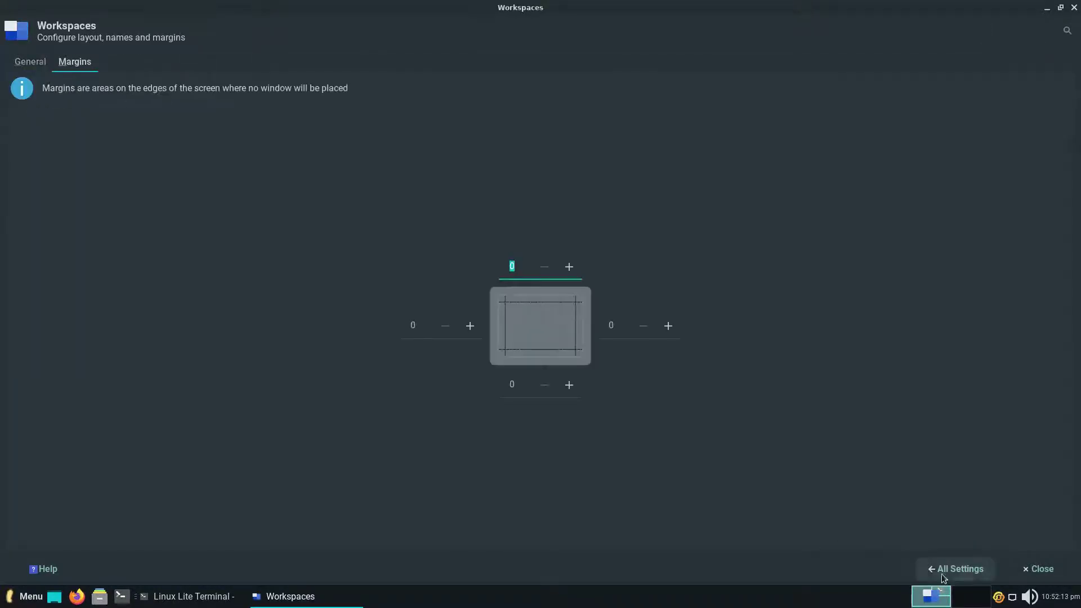
{"action": "left_click", "coordinate": [957, 569]}
{"action": "left_click", "coordinate": [62, 159]}
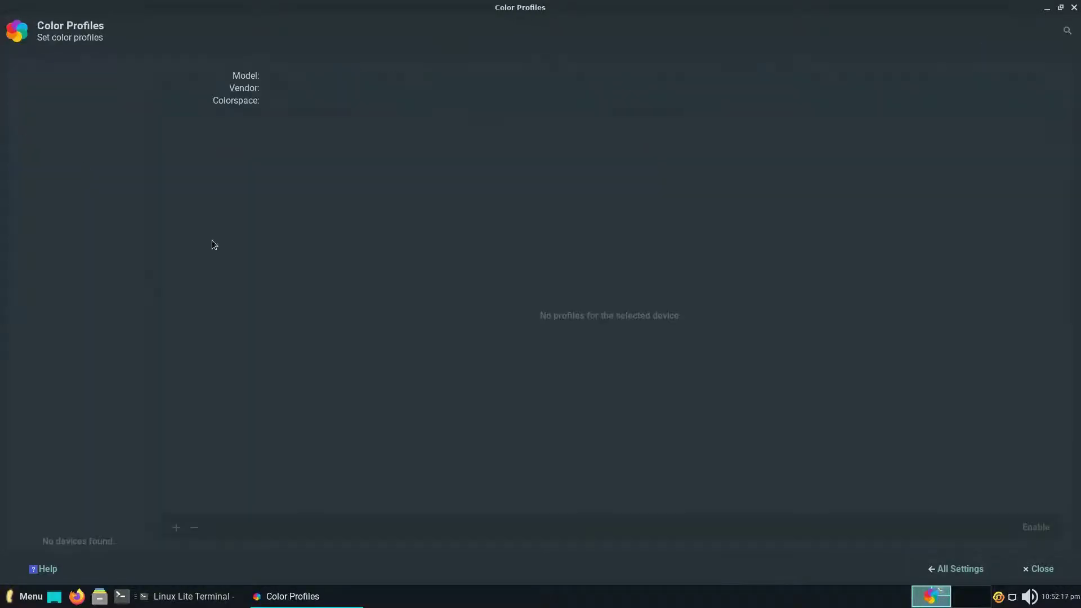
Review Display's Advanced options and step through the HiDPI scaling settings before closing them.
{"action": "left_click", "coordinate": [957, 572]}
{"action": "left_click", "coordinate": [155, 160]}
{"action": "left_click", "coordinate": [80, 62]}
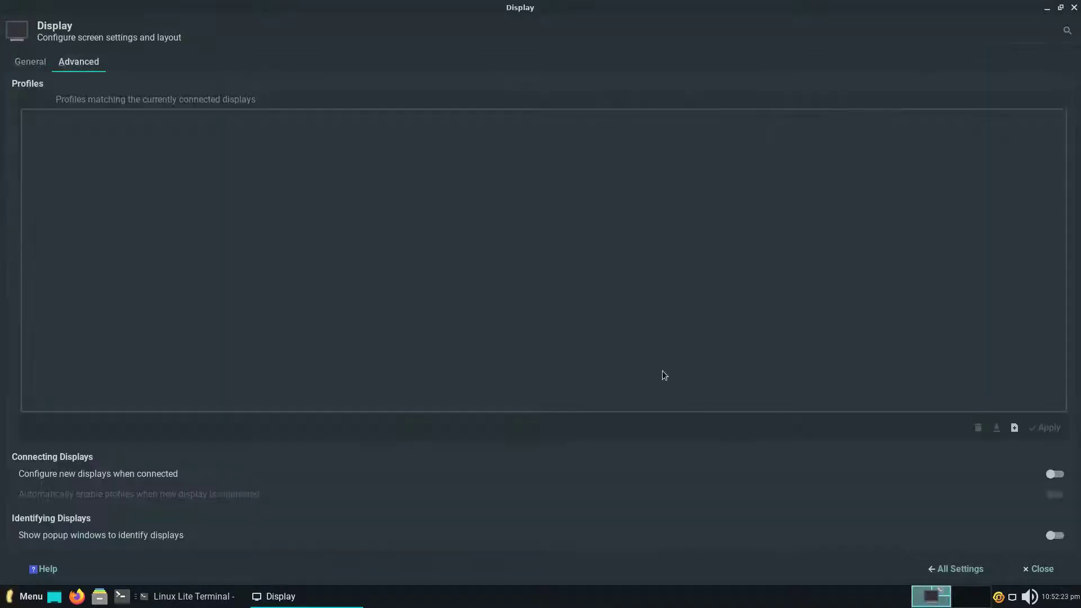
{"action": "left_click", "coordinate": [957, 570]}
{"action": "left_click", "coordinate": [262, 162]}
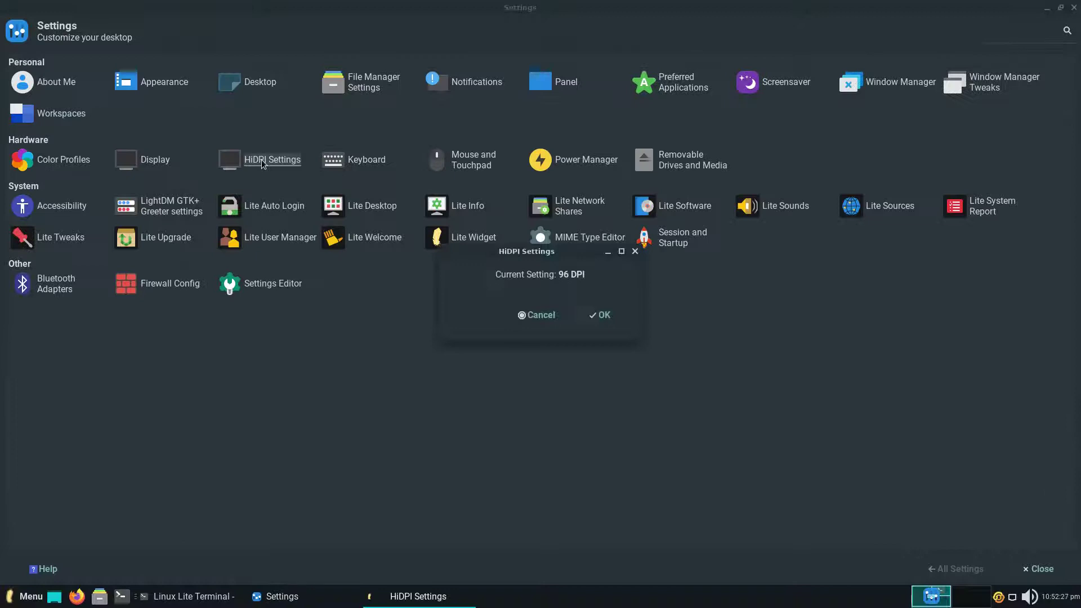
{"action": "left_click", "coordinate": [636, 253]}
{"action": "left_click", "coordinate": [635, 136]}
Review the Keyboard panel's Application Shortcuts and Layout tabs.
{"action": "left_click", "coordinate": [370, 165]}
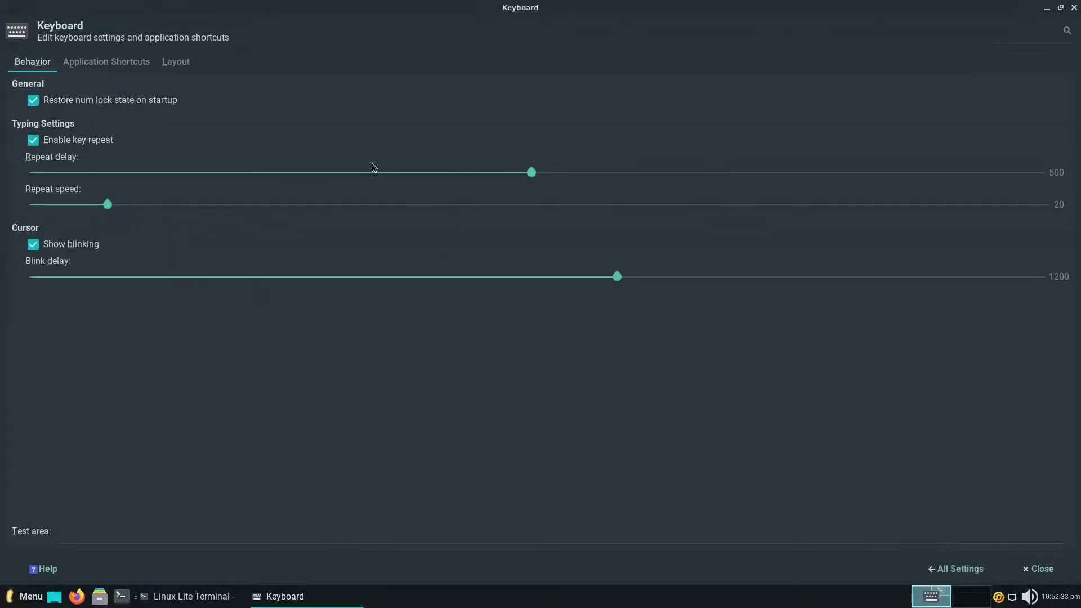
{"action": "left_click", "coordinate": [90, 65]}
{"action": "left_click", "coordinate": [171, 63]}
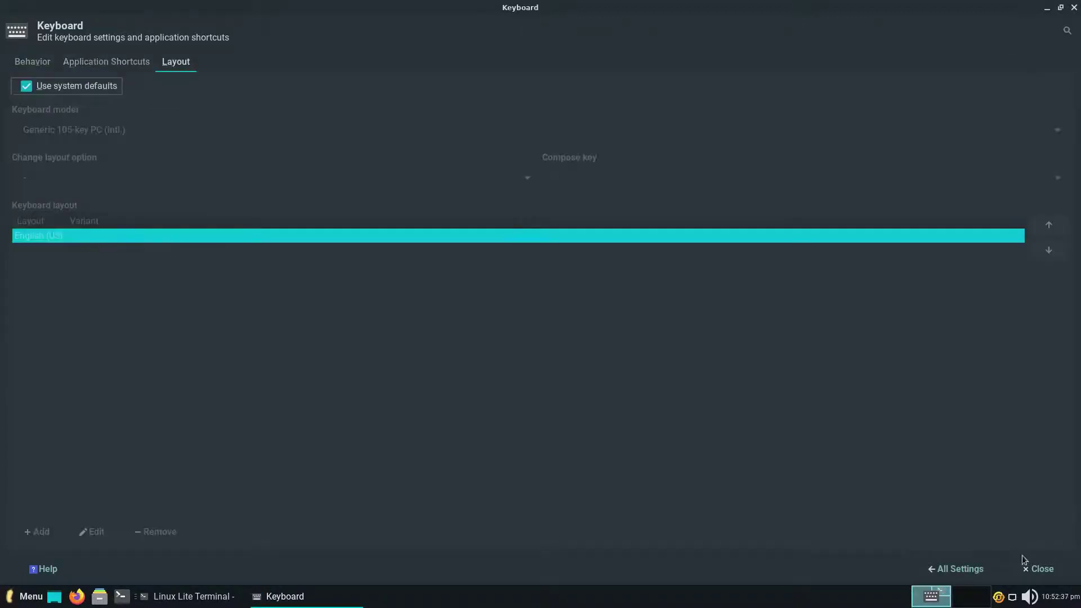
{"action": "left_click", "coordinate": [956, 570]}
Set the mouse cursor theme to DMZ (White) in Mouse and Touchpad.
{"action": "left_click", "coordinate": [470, 163]}
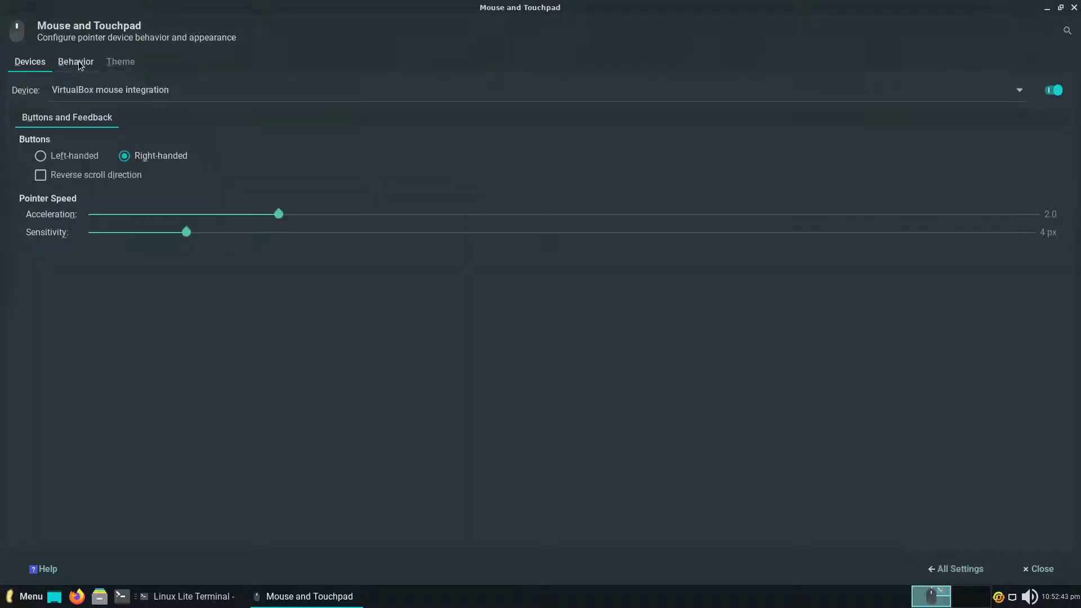
{"action": "left_click", "coordinate": [113, 63]}
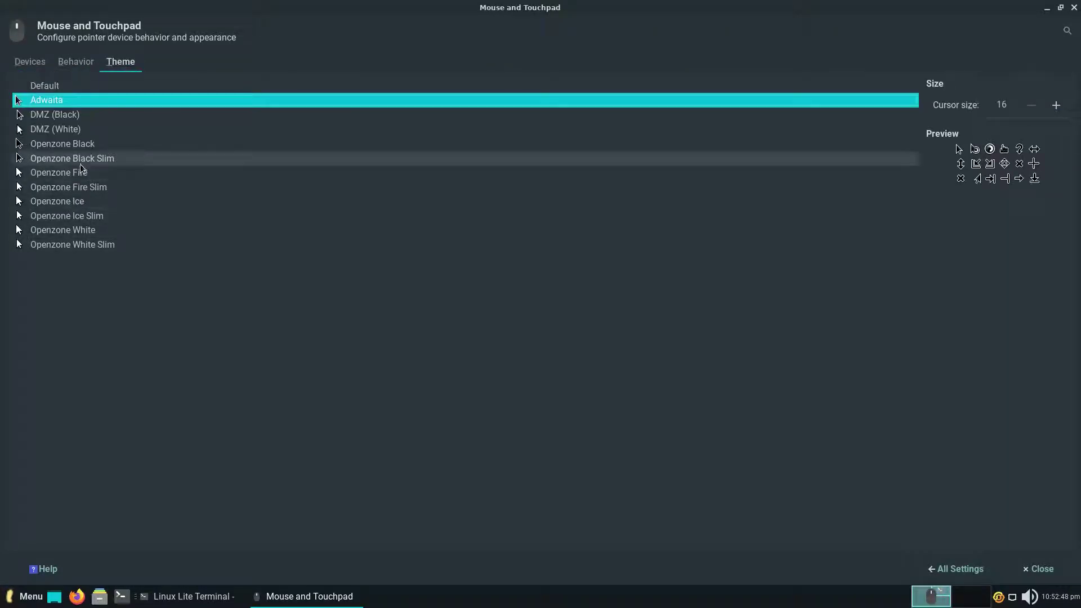
{"action": "left_click", "coordinate": [68, 130]}
{"action": "left_click", "coordinate": [956, 569]}
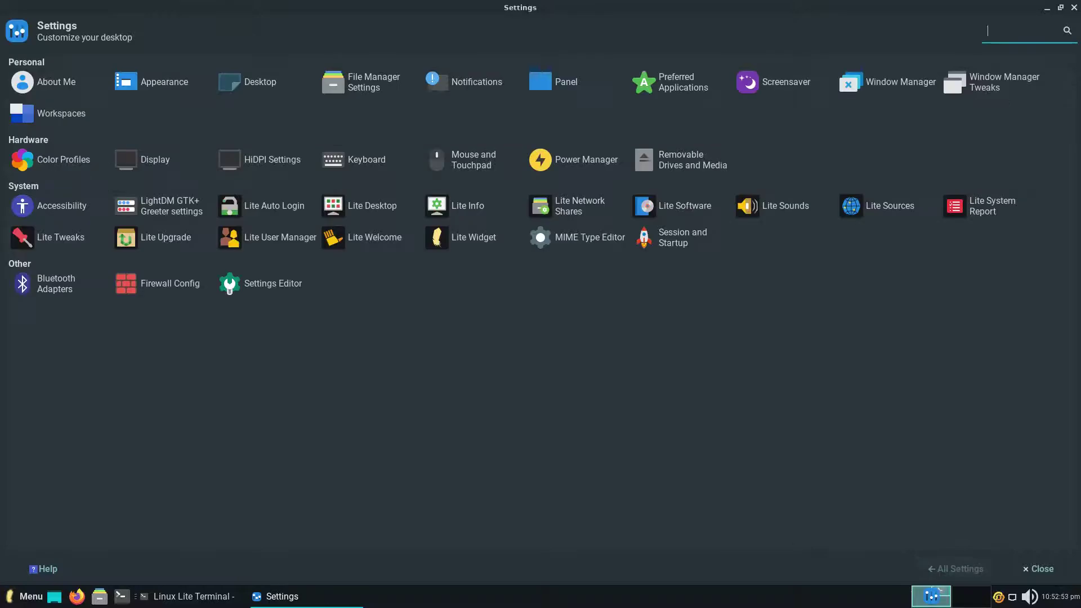
Review Power Manager's System and Devices tabs, then open Removable Drives and Media.
{"action": "left_click", "coordinate": [586, 159]}
{"action": "left_click", "coordinate": [74, 61]}
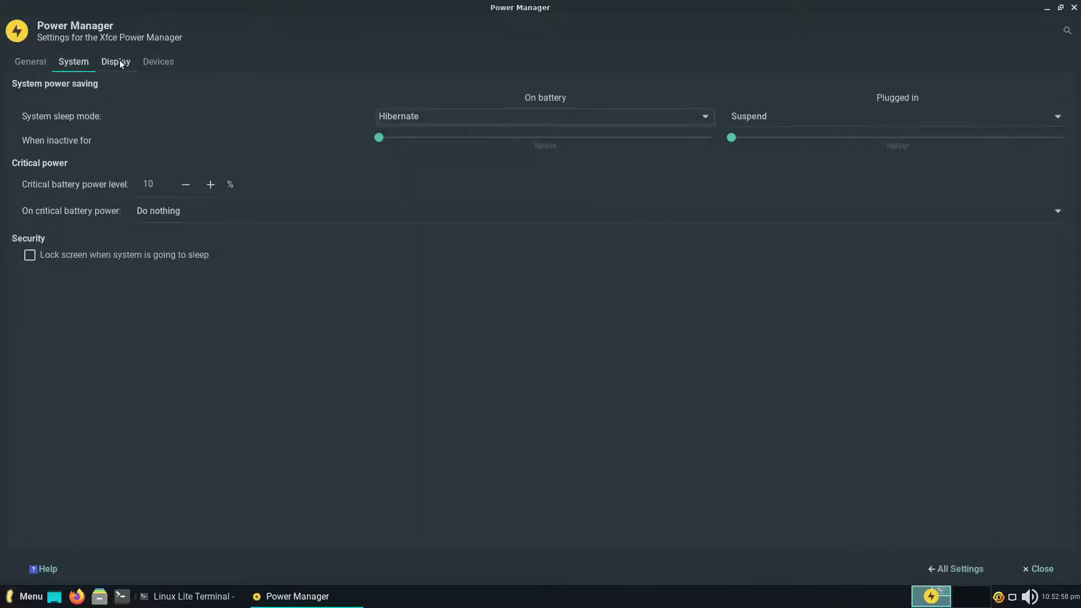
{"action": "left_click", "coordinate": [159, 62]}
{"action": "left_click", "coordinate": [946, 569]}
{"action": "left_click", "coordinate": [692, 161]}
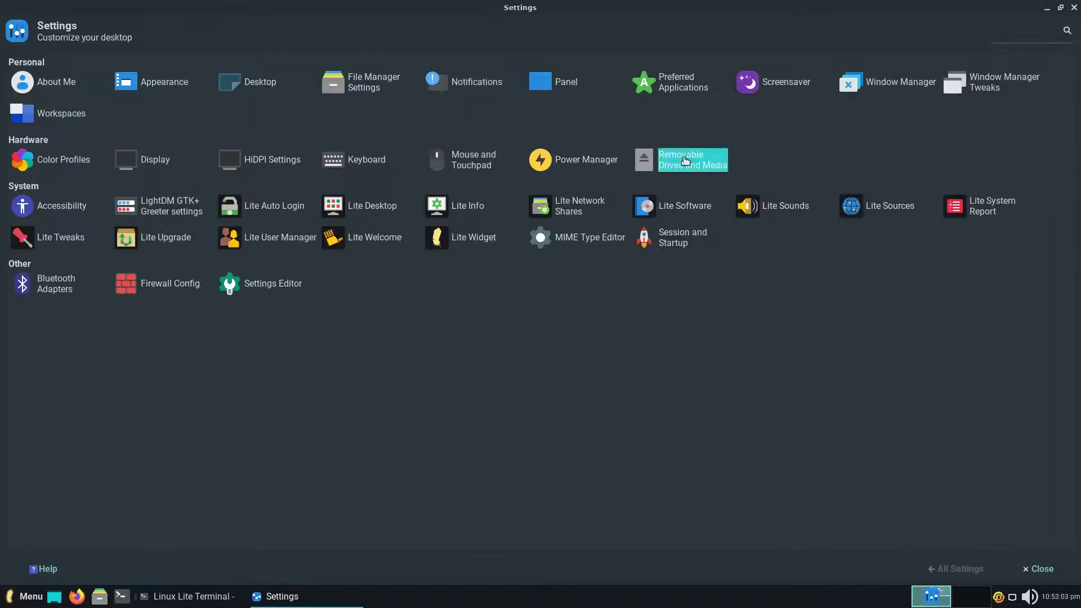
{"action": "left_click", "coordinate": [81, 62]}
{"action": "left_click", "coordinate": [134, 62]}
{"action": "left_click", "coordinate": [176, 61]}
{"action": "left_click", "coordinate": [215, 61]}
{"action": "left_click", "coordinate": [270, 62]}
{"action": "left_click", "coordinate": [930, 569]}
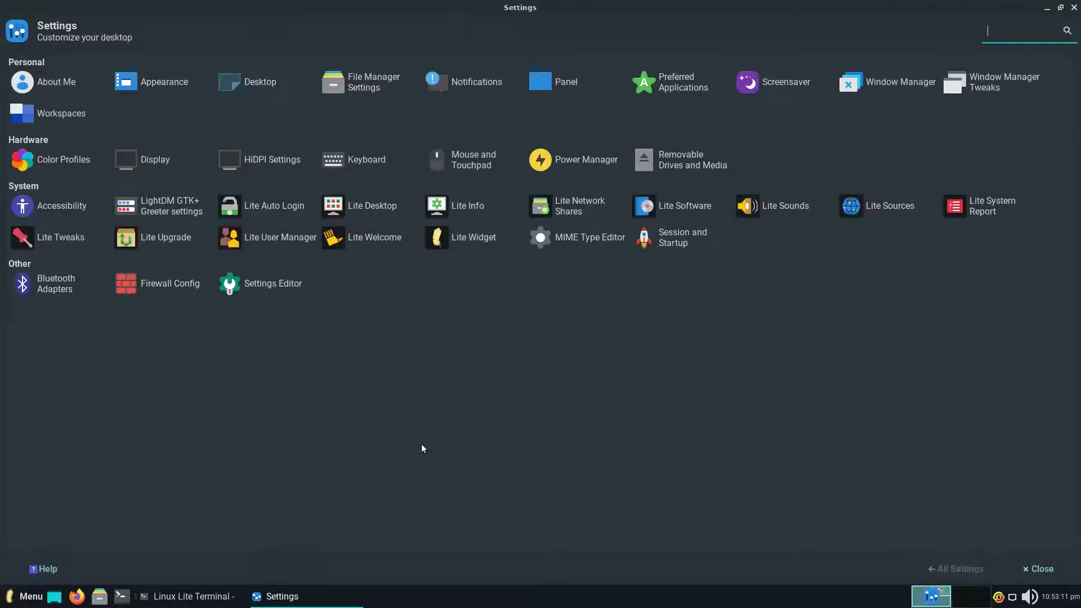
{"action": "left_click", "coordinate": [62, 206]}
{"action": "left_click", "coordinate": [140, 61]}
{"action": "left_click", "coordinate": [186, 62]}
{"action": "left_click", "coordinate": [935, 568]}
{"action": "left_click", "coordinate": [175, 207]}
{"action": "key", "text": "Return"}
{"action": "left_click", "coordinate": [503, 151]}
{"action": "left_click", "coordinate": [585, 153]}
{"action": "left_click", "coordinate": [663, 151]}
{"action": "left_click", "coordinate": [694, 131]}
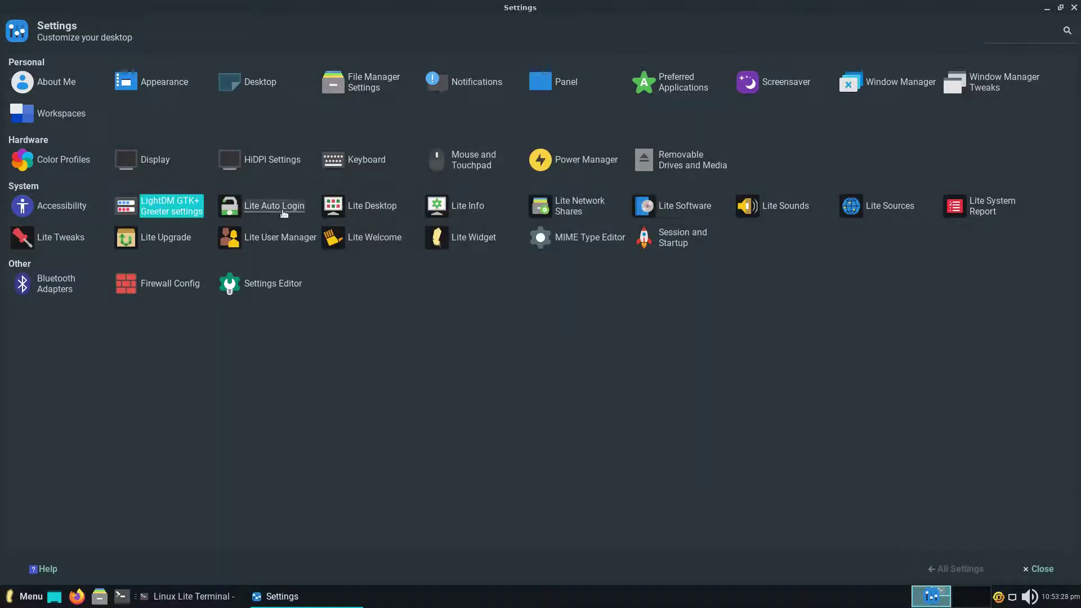
{"action": "left_click", "coordinate": [274, 206]}
{"action": "left_click", "coordinate": [604, 230]}
{"action": "left_click", "coordinate": [371, 207]}
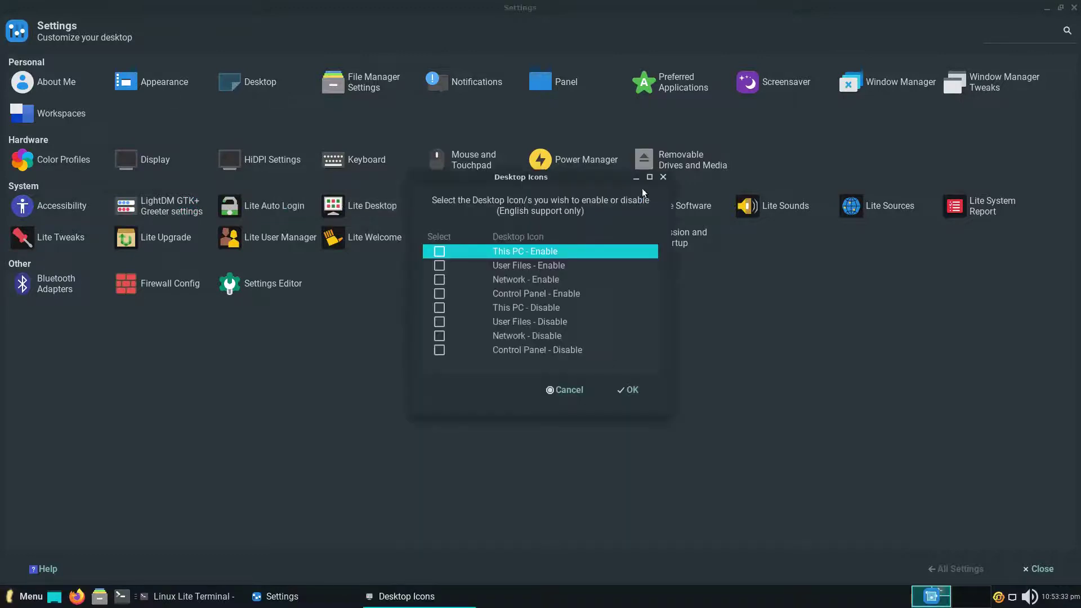
{"action": "left_click", "coordinate": [659, 178]}
{"action": "left_click", "coordinate": [457, 209]}
{"action": "left_click", "coordinate": [623, 323]}
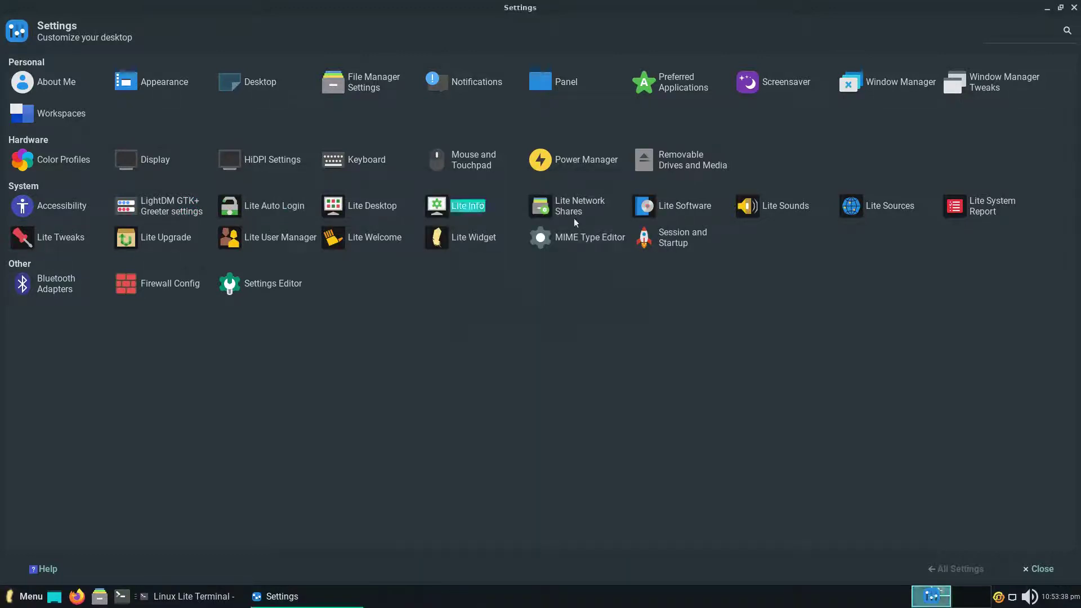
{"action": "left_click", "coordinate": [573, 214]}
{"action": "left_click", "coordinate": [731, 243]}
{"action": "left_click", "coordinate": [696, 206]}
{"action": "type", "text": "****"}
{"action": "key", "text": "Return"}
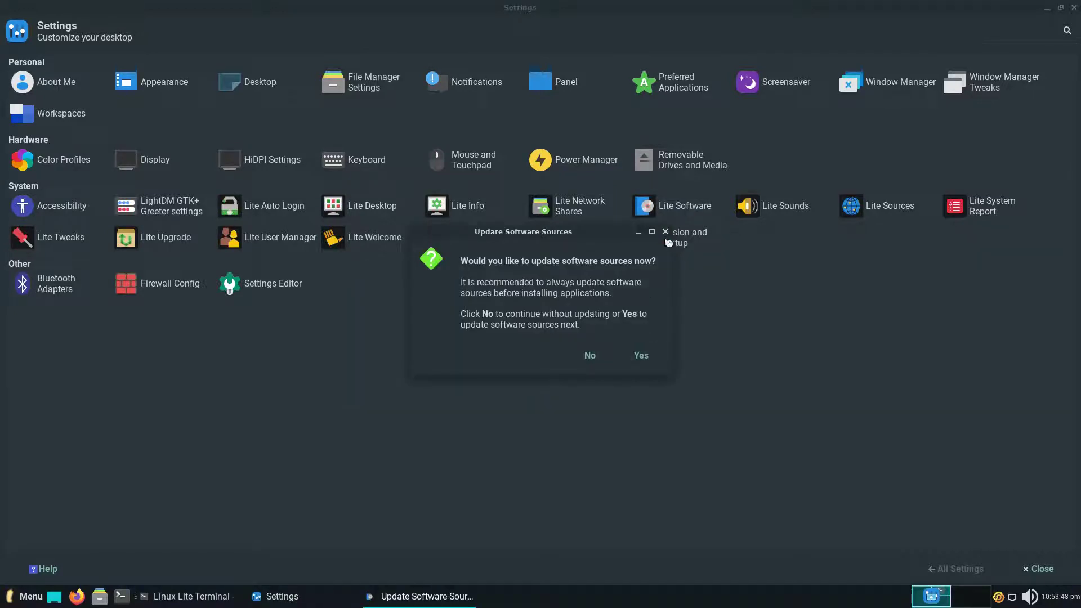
{"action": "left_click", "coordinate": [666, 232]}
{"action": "left_click", "coordinate": [504, 286]}
{"action": "left_click", "coordinate": [577, 347]}
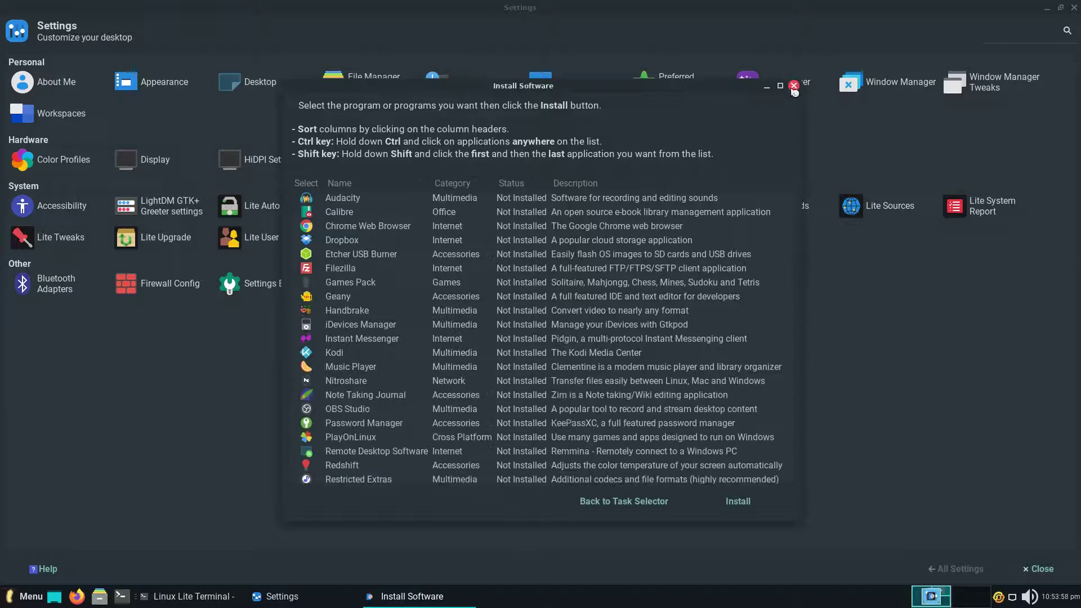
{"action": "left_click", "coordinate": [792, 86]}
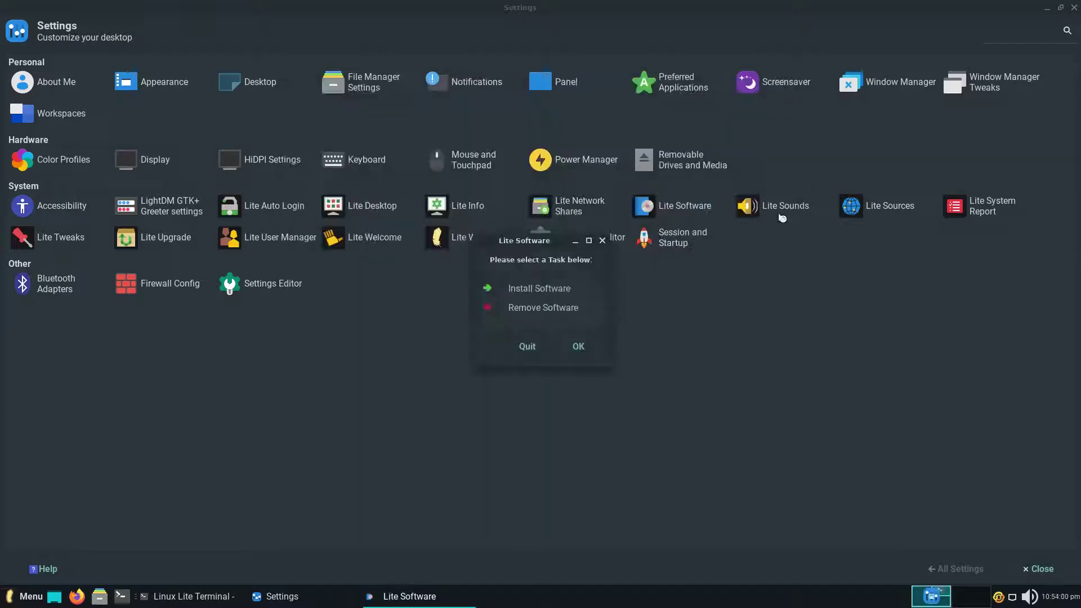
{"action": "left_click", "coordinate": [602, 241]}
{"action": "left_click", "coordinate": [597, 238]}
{"action": "left_click", "coordinate": [956, 568]}
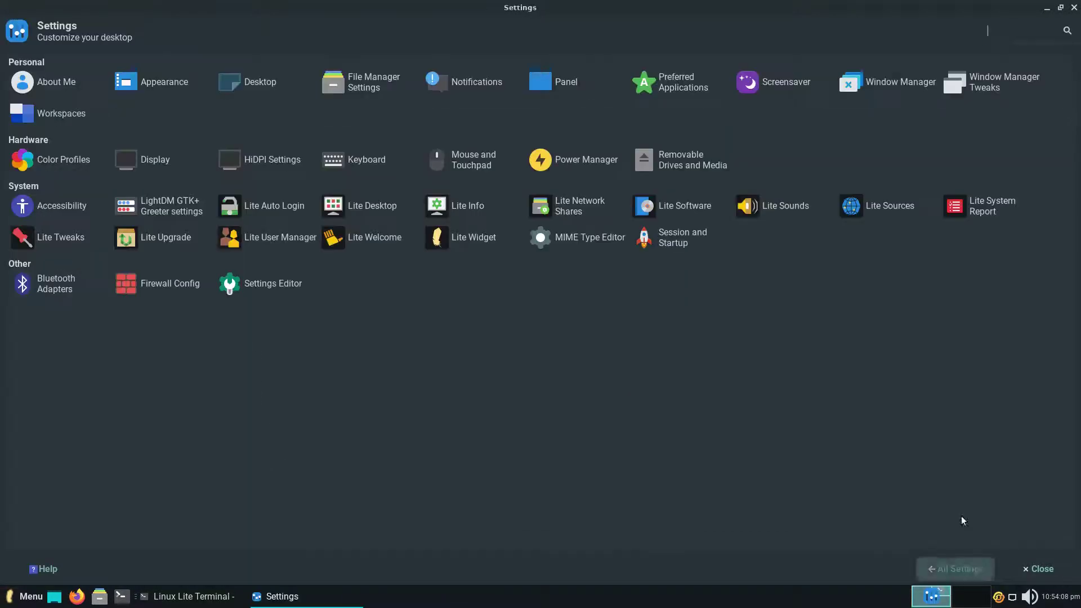
Open and close Lite Sounds, then open Lite Sources with the admin password and close it.
{"action": "left_click", "coordinate": [782, 211]}
{"action": "left_click", "coordinate": [610, 154]}
{"action": "left_click", "coordinate": [879, 207]}
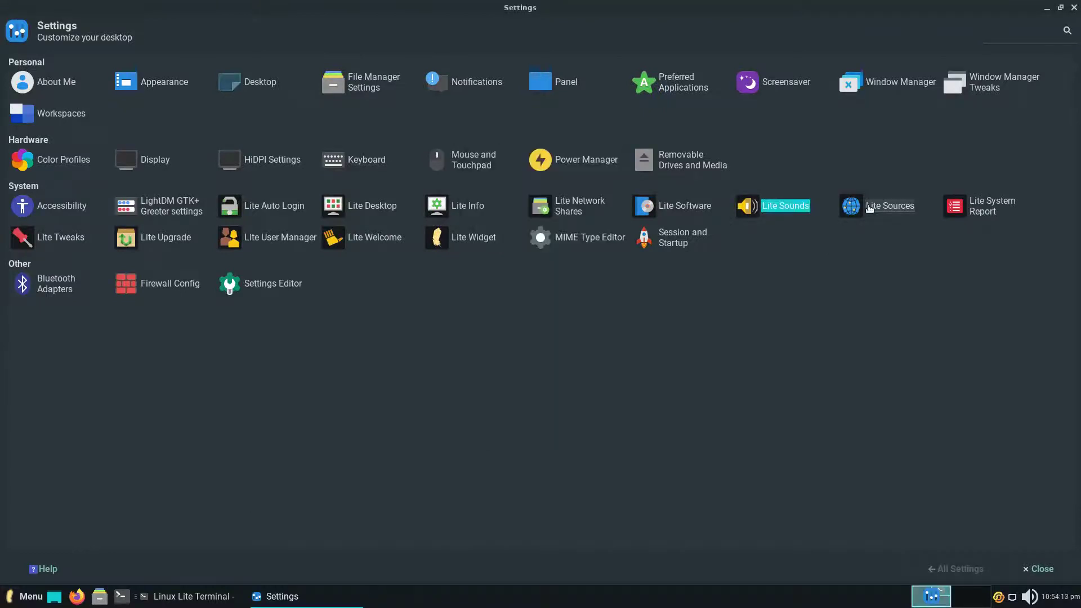
{"action": "type", "text": "****"}
{"action": "key", "text": "Return"}
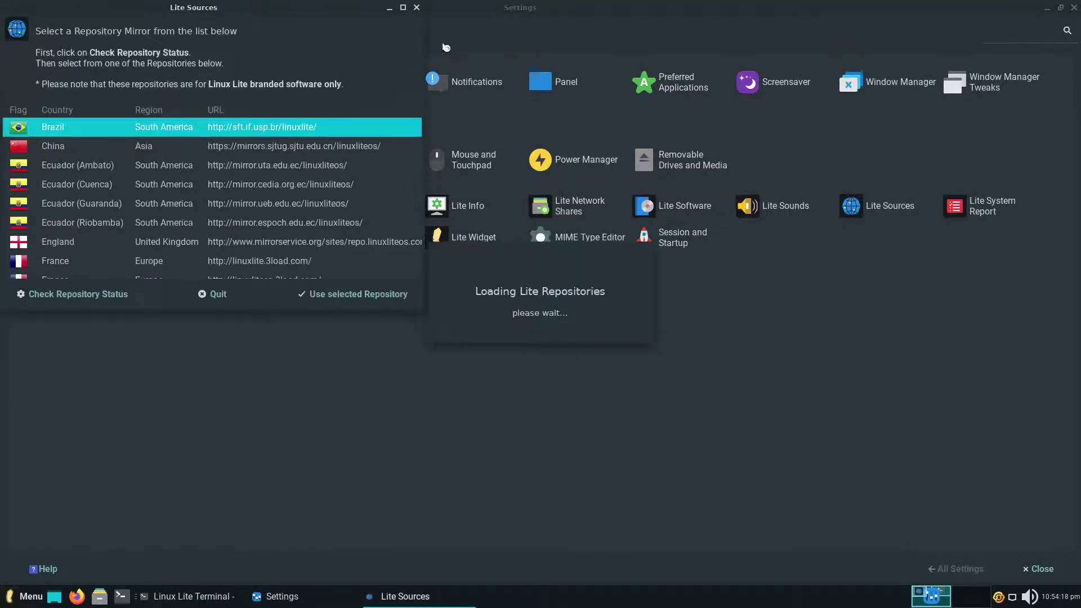
{"action": "left_click", "coordinate": [417, 7]}
Start Lite System Report with the admin password, close it, then open and dismiss Lite Tweaks.
{"action": "left_click", "coordinate": [982, 206]}
{"action": "left_click", "coordinate": [631, 345]}
{"action": "type", "text": "****"}
{"action": "key", "text": "Return"}
{"action": "left_click", "coordinate": [636, 133]}
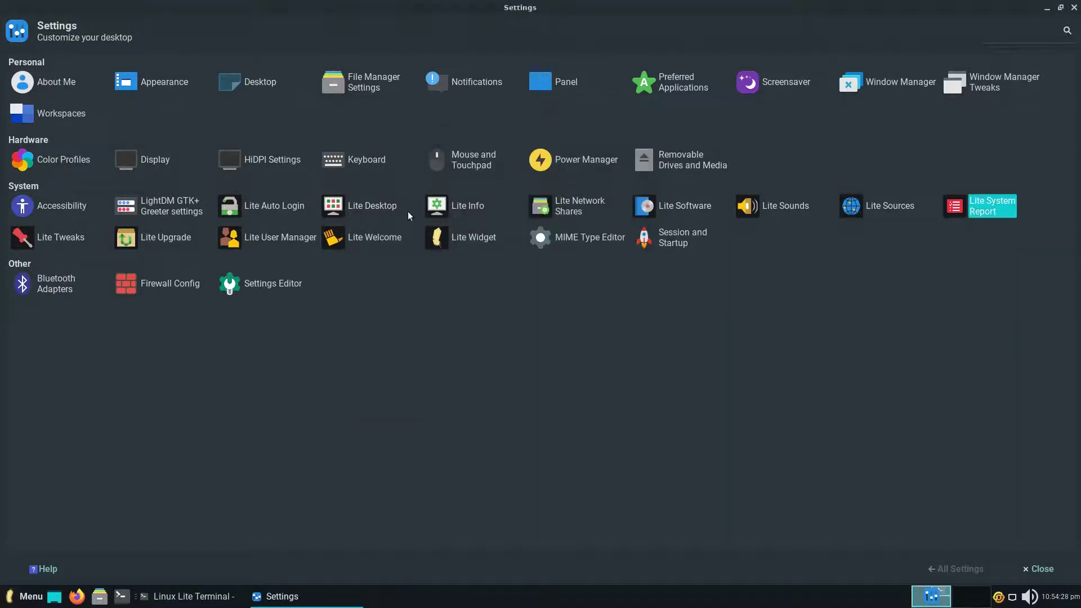
{"action": "left_click", "coordinate": [72, 242]}
{"action": "key", "text": "Escape"}
Check Lite Upgrade (no upgrade needed), User Manager's help and credits, and Lite Welcome.
{"action": "left_click", "coordinate": [175, 236]}
{"action": "left_click", "coordinate": [619, 326]}
{"action": "left_click", "coordinate": [270, 237]}
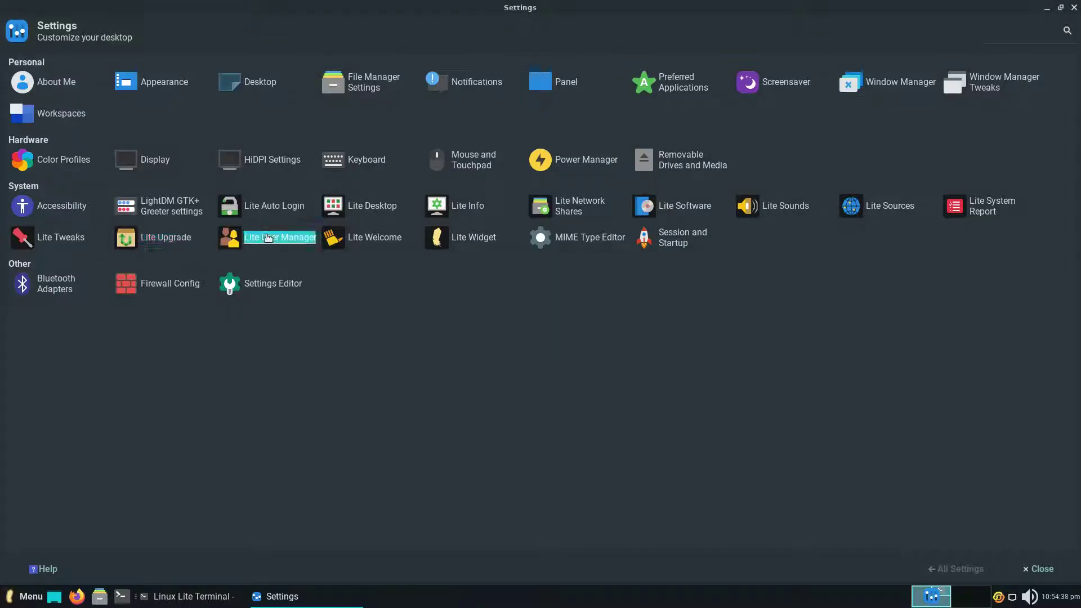
{"action": "left_click", "coordinate": [58, 24]}
{"action": "left_click", "coordinate": [90, 24]}
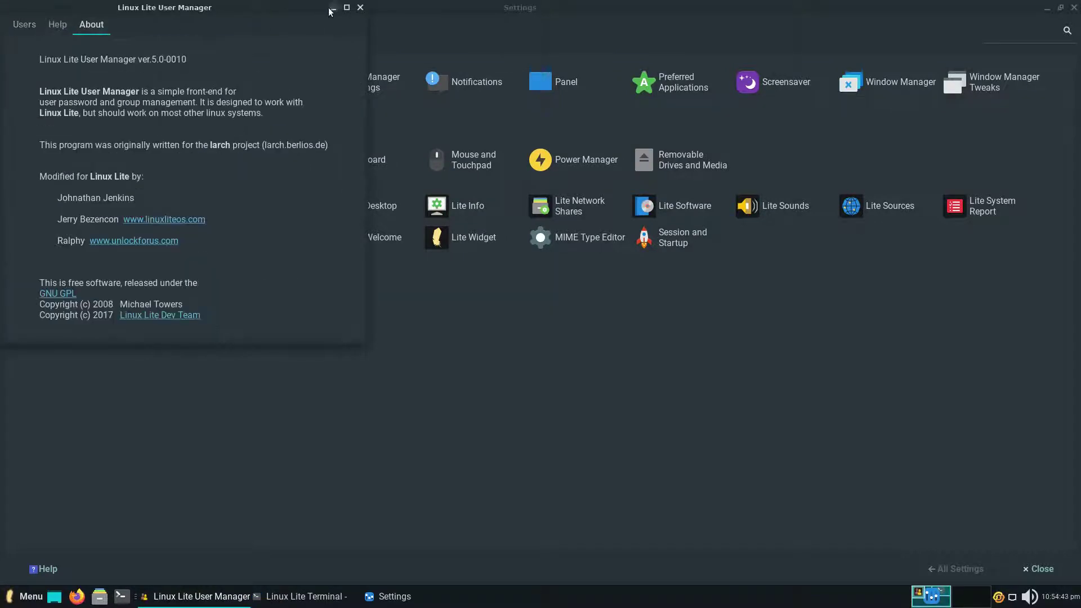
{"action": "left_click", "coordinate": [361, 8]}
{"action": "left_click", "coordinate": [389, 237]}
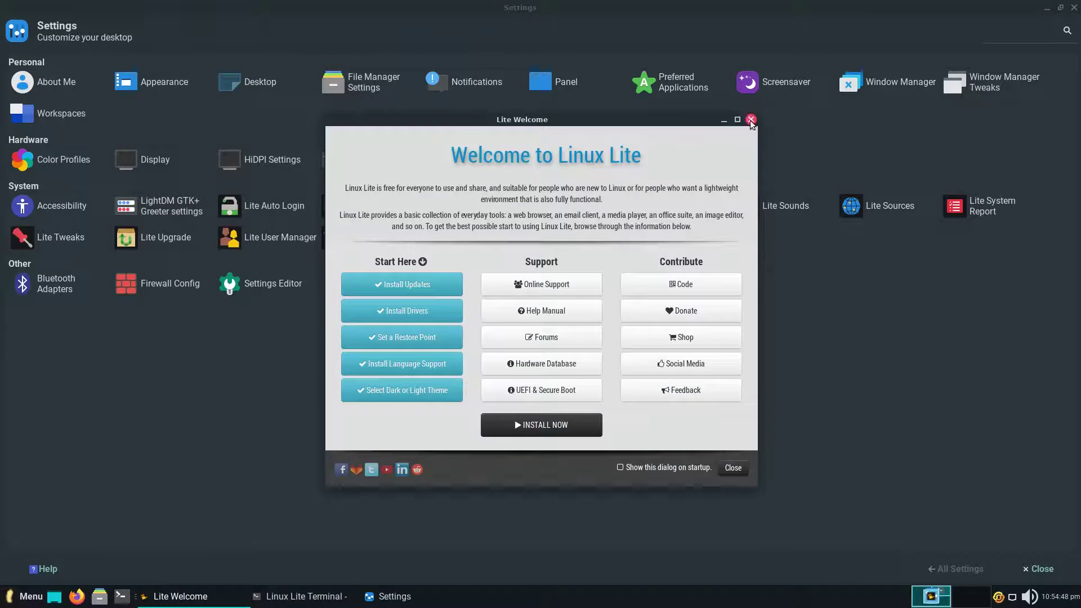
{"action": "left_click", "coordinate": [748, 115]}
Enable the Lite Widget and confirm, then open the MIME Type Editor.
{"action": "left_click", "coordinate": [486, 236]}
{"action": "left_click", "coordinate": [537, 262]}
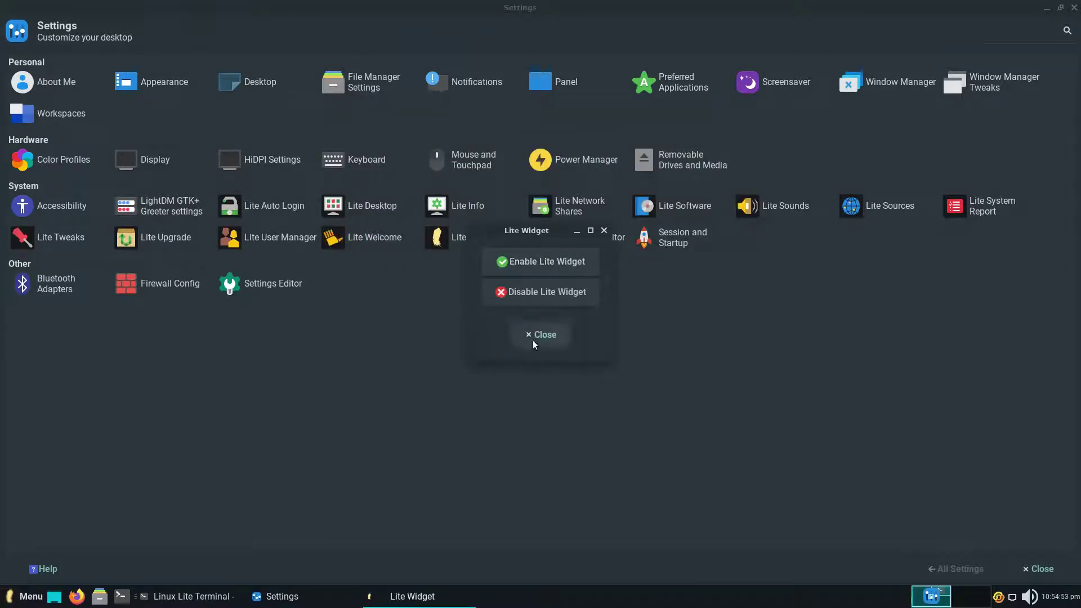
{"action": "left_click", "coordinate": [598, 326]}
{"action": "left_click", "coordinate": [580, 237]}
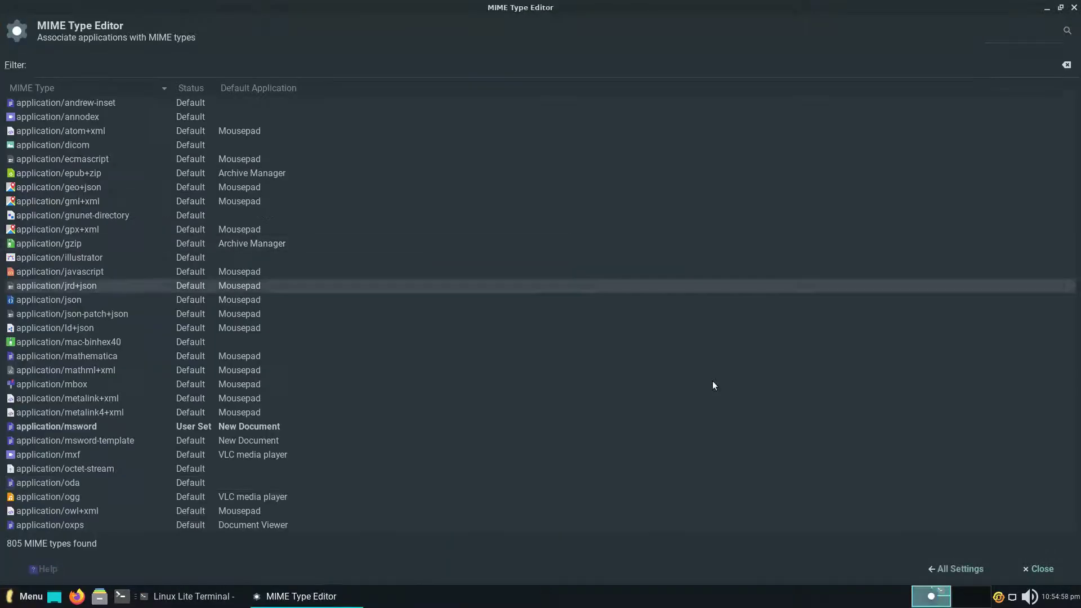
Review Session and Startup's Application Autostart, Current Session and Advanced tabs.
{"action": "left_click", "coordinate": [963, 570]}
{"action": "left_click", "coordinate": [672, 238]}
{"action": "left_click", "coordinate": [141, 61]}
{"action": "left_click", "coordinate": [187, 61]}
{"action": "left_click", "coordinate": [248, 62]}
{"action": "left_click", "coordinate": [956, 569]}
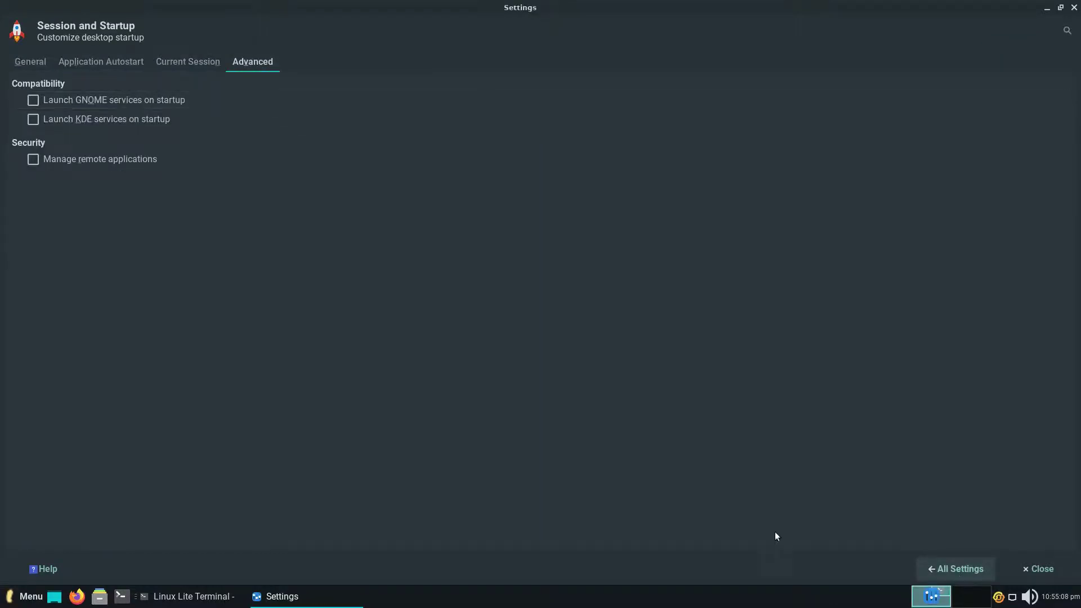
Set Bluetooth to enable automatically, then open Firewall Config with the password and close it.
{"action": "left_click", "coordinate": [54, 282]}
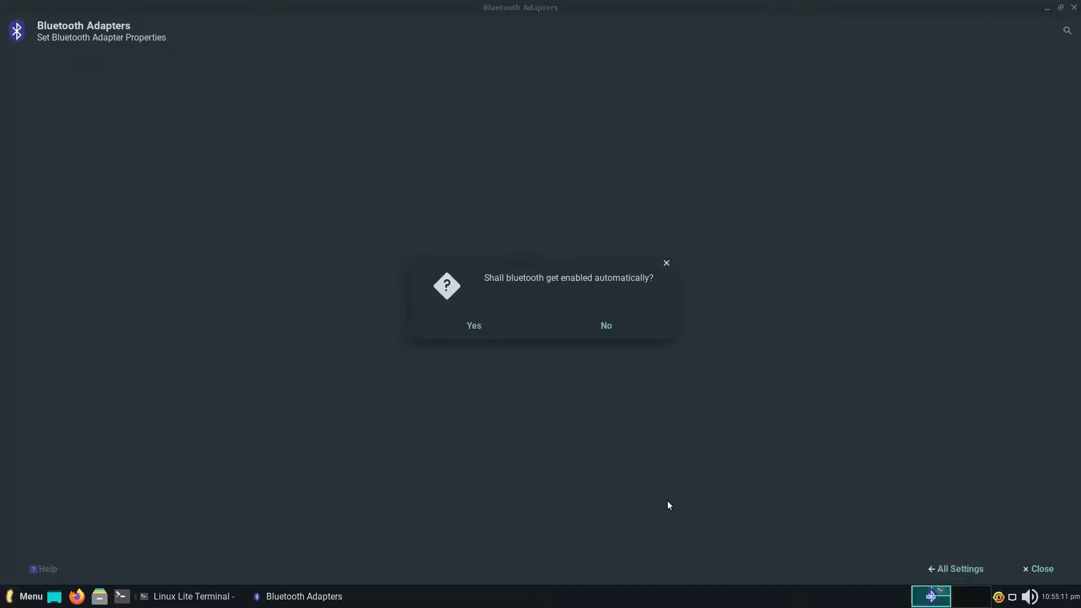
{"action": "left_click", "coordinate": [512, 326]}
{"action": "left_click", "coordinate": [150, 285]}
{"action": "type", "text": "password"}
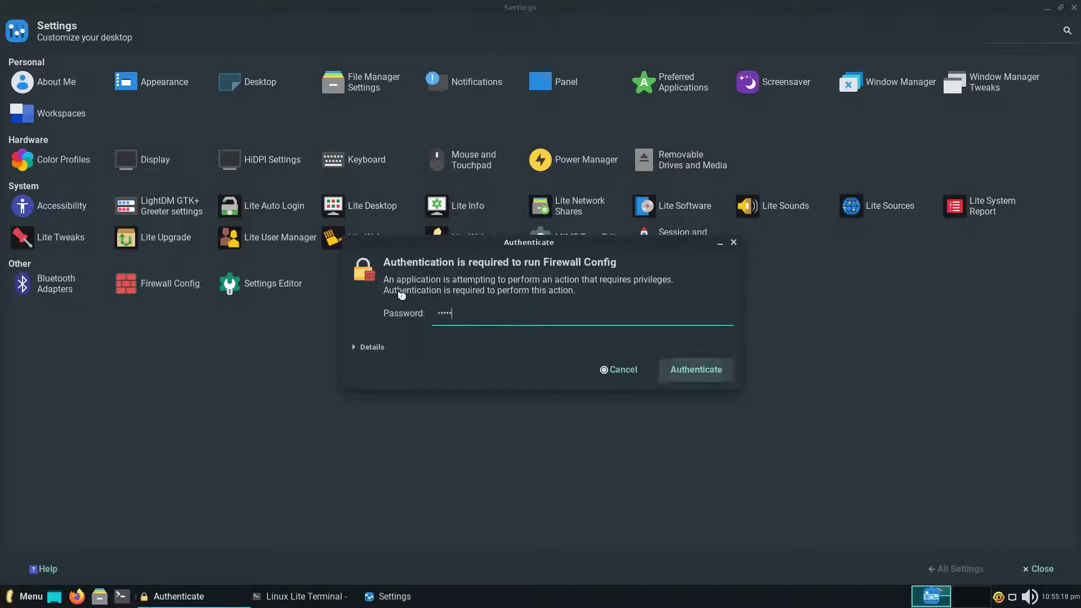
{"action": "key", "text": "Return"}
{"action": "left_click", "coordinate": [604, 215]}
Open the Settings Editor and browse the keyboards and displays channels.
{"action": "left_click", "coordinate": [264, 283]}
{"action": "left_click", "coordinate": [45, 89]}
{"action": "key", "text": "Up"}
Browse channels to xfce4-mime-settings, close Settings Editor and htop, then open the Log Out dialog.
{"action": "left_click_drag", "start_coordinate": [42, 105], "coordinate": [52, 303]}
{"action": "left_click", "coordinate": [1075, 8]}
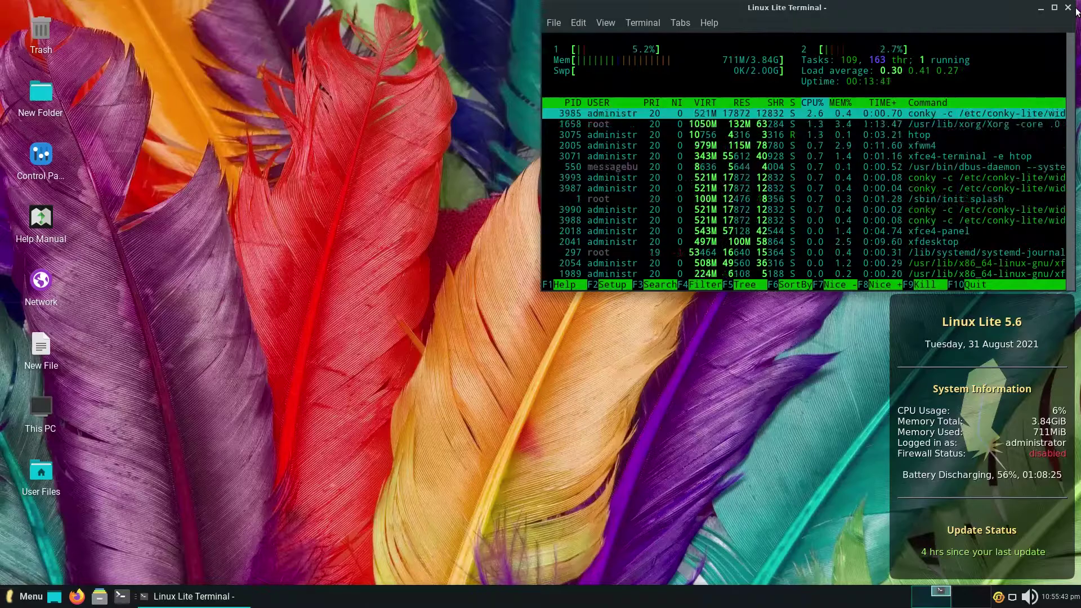
{"action": "left_click", "coordinate": [1070, 8]}
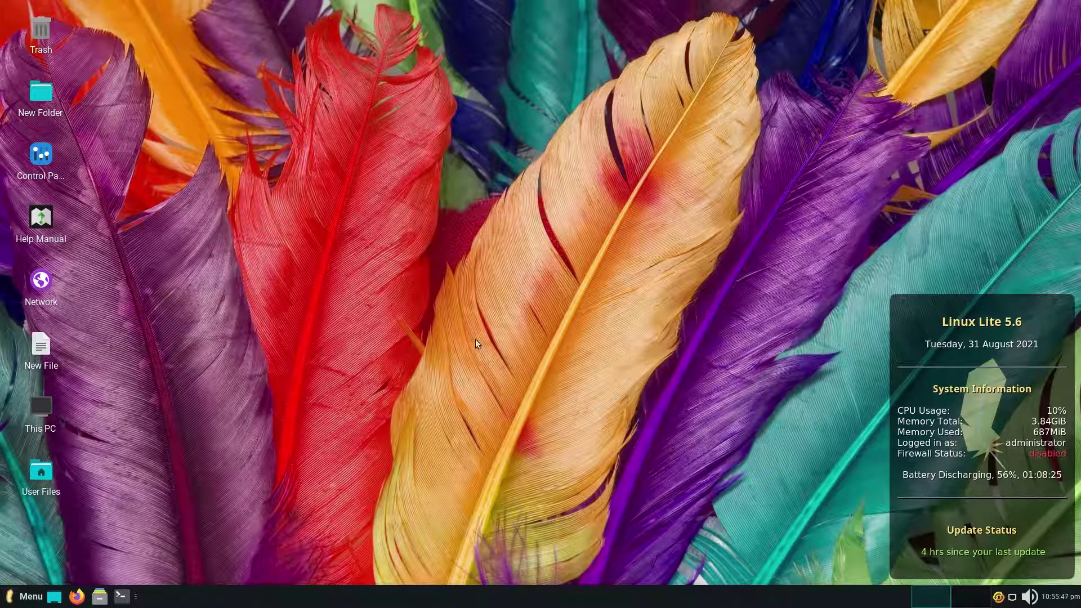
{"action": "left_click", "coordinate": [27, 603]}
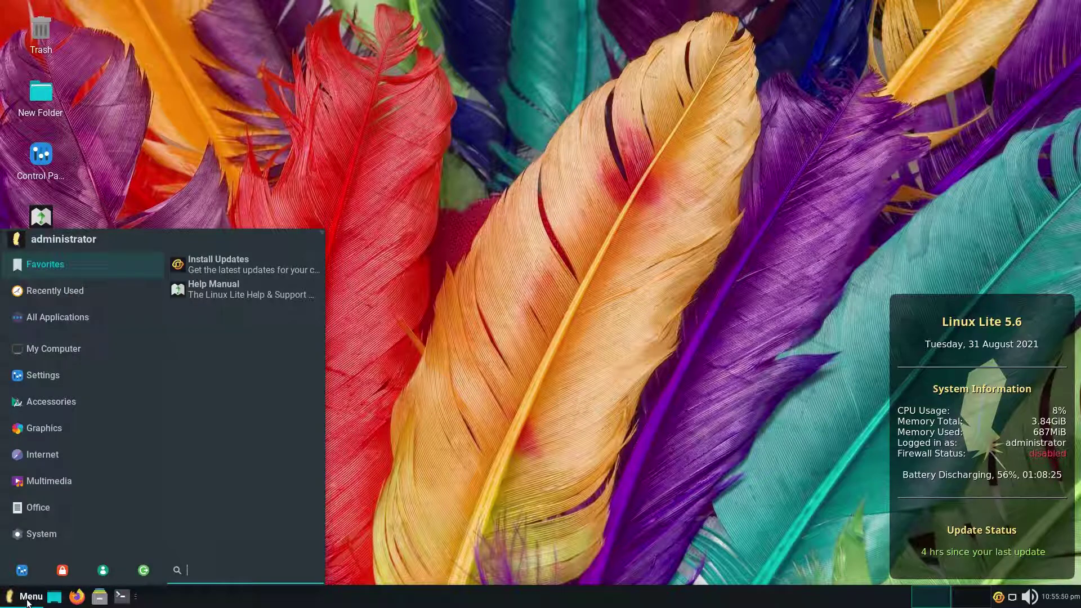
{"action": "left_click", "coordinate": [144, 571]}
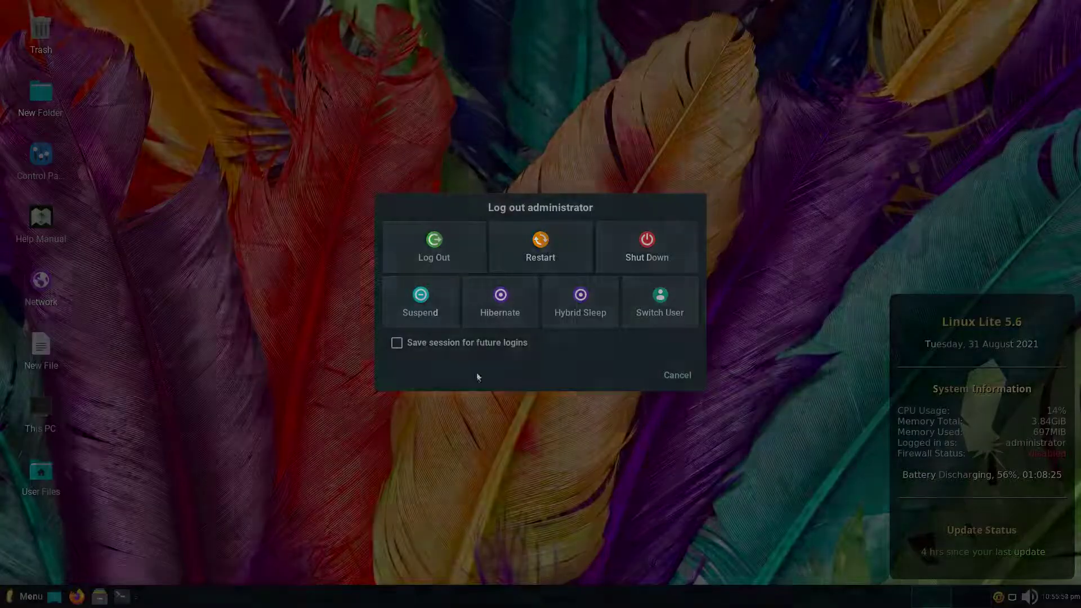